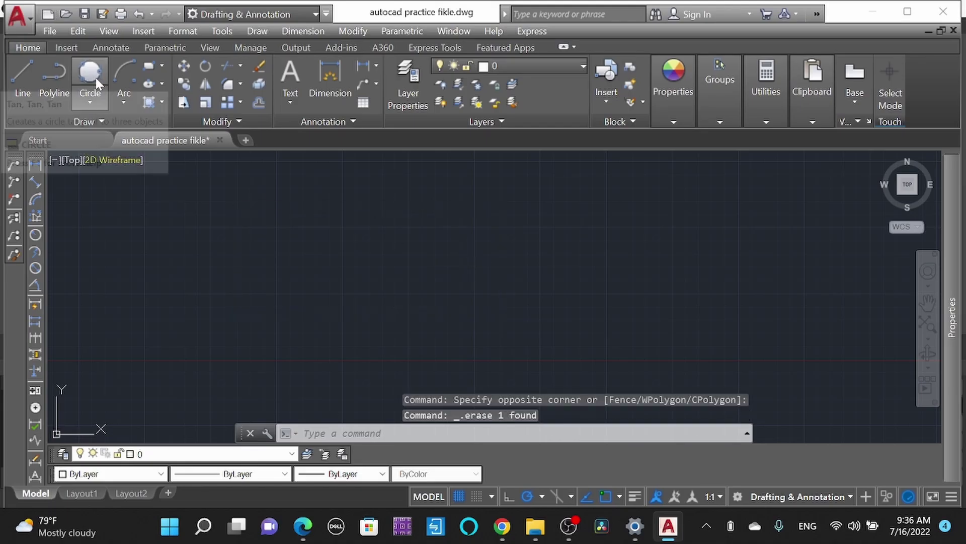
Draw a trial centre-radius circle, then select and erase it.
{"action": "left_click", "coordinate": [93, 98]}
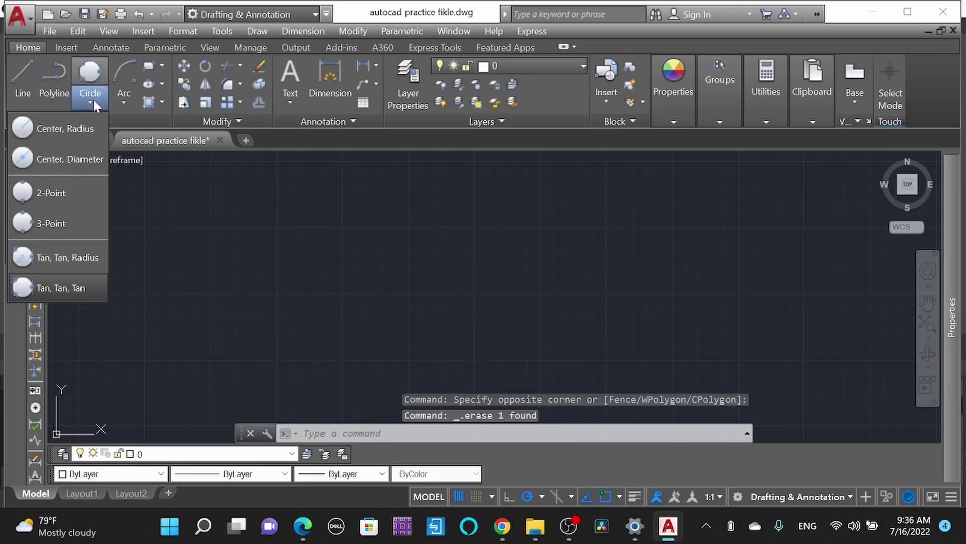
{"action": "left_click", "coordinate": [70, 129]}
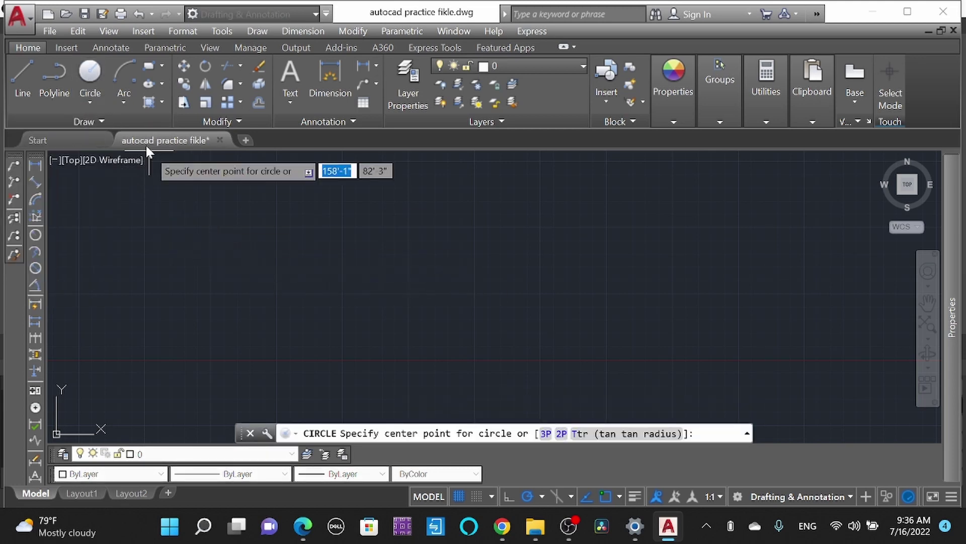
{"action": "left_click", "coordinate": [90, 76]}
{"action": "left_click", "coordinate": [408, 283]}
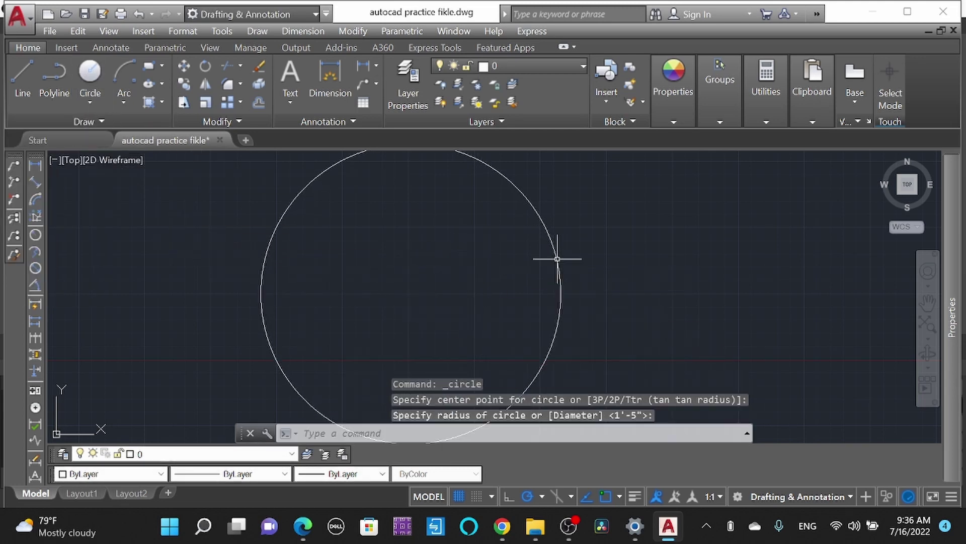
{"action": "left_click", "coordinate": [494, 294]}
{"action": "left_click", "coordinate": [414, 280]}
{"action": "key", "text": "Delete"}
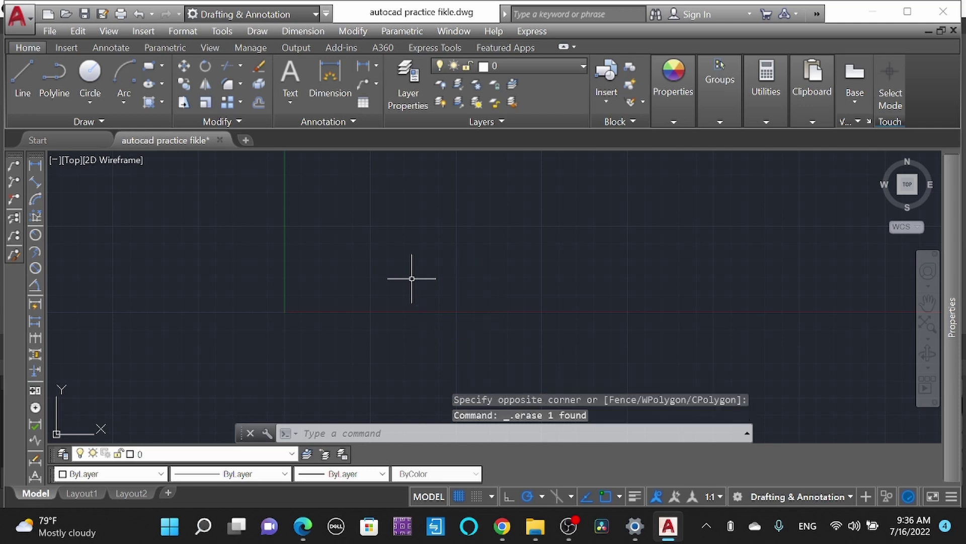
{"action": "type", "text": "c"}
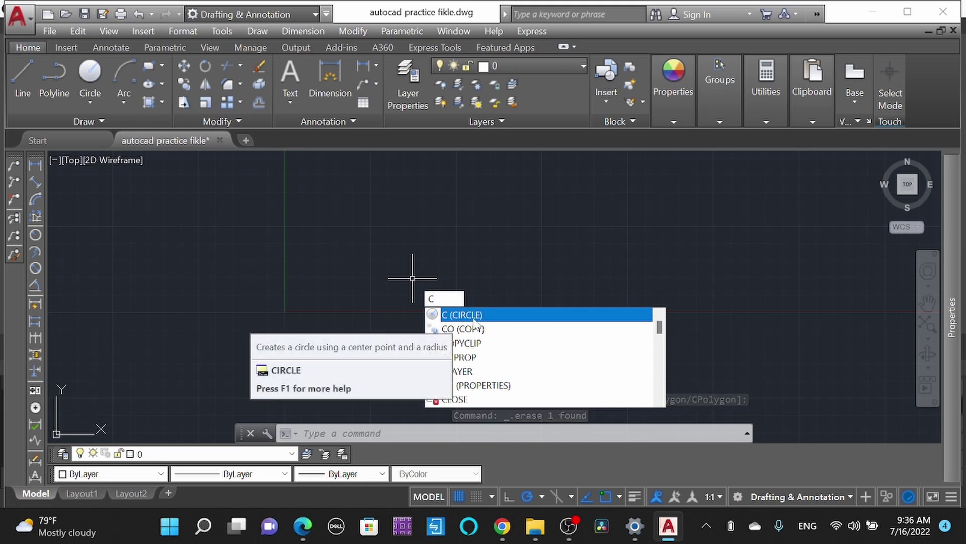
Restart the CIRCLE command and place the centre near the drawing middle.
{"action": "key", "text": "Return"}
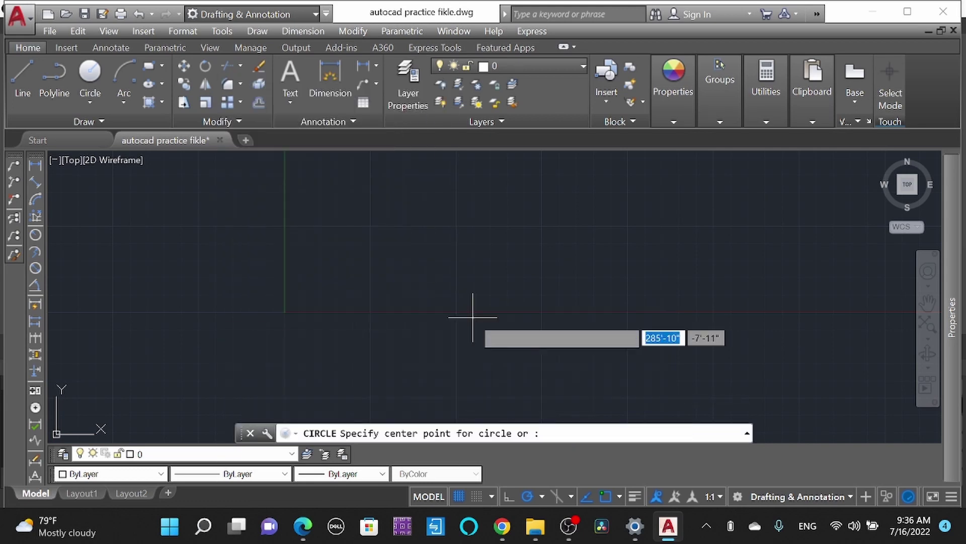
{"action": "key", "text": "Escape"}
{"action": "type", "text": "c"}
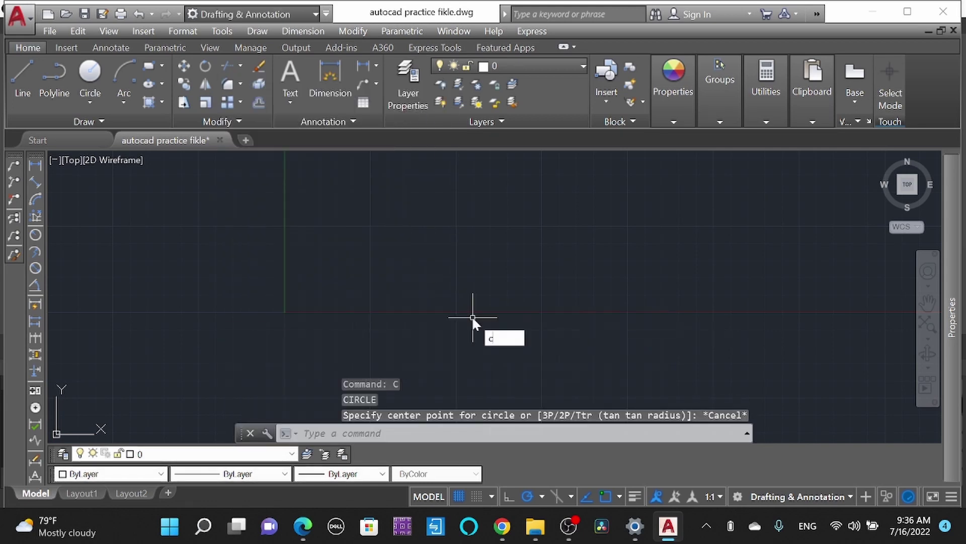
{"action": "key", "text": "Return"}
{"action": "scroll", "coordinate": [419, 317], "scroll_direction": "down", "scroll_amount": 3}
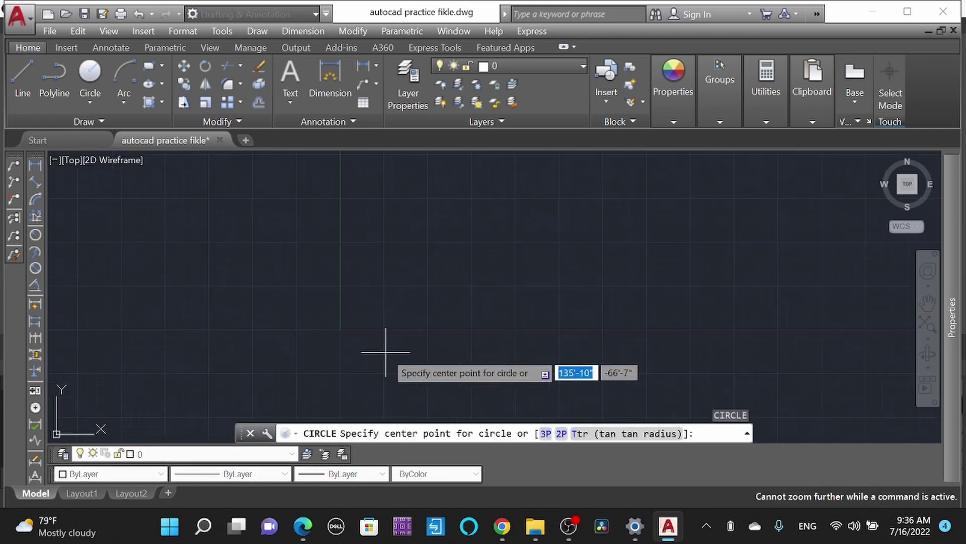
{"action": "scroll", "coordinate": [378, 325], "scroll_direction": "down", "scroll_amount": 2}
{"action": "key", "text": "Escape"}
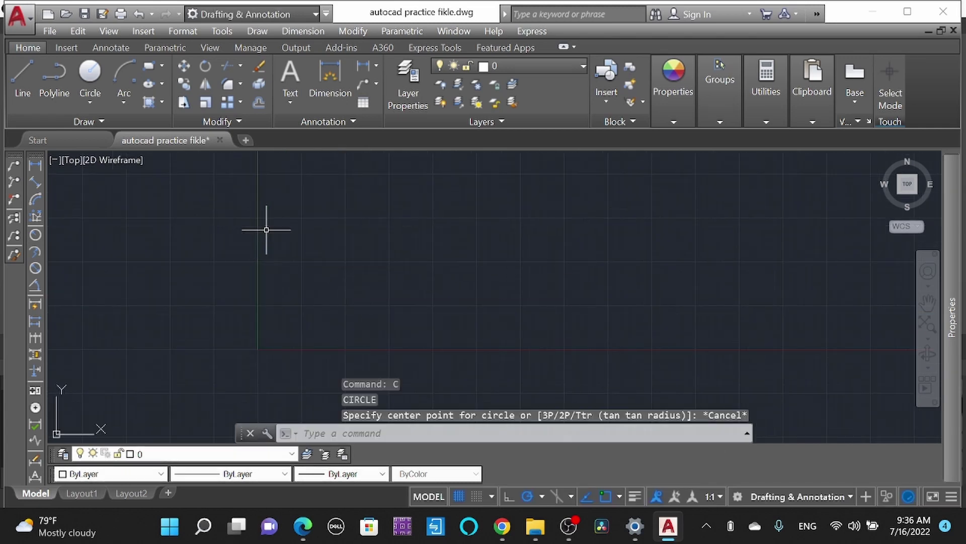
{"action": "key", "text": "Return"}
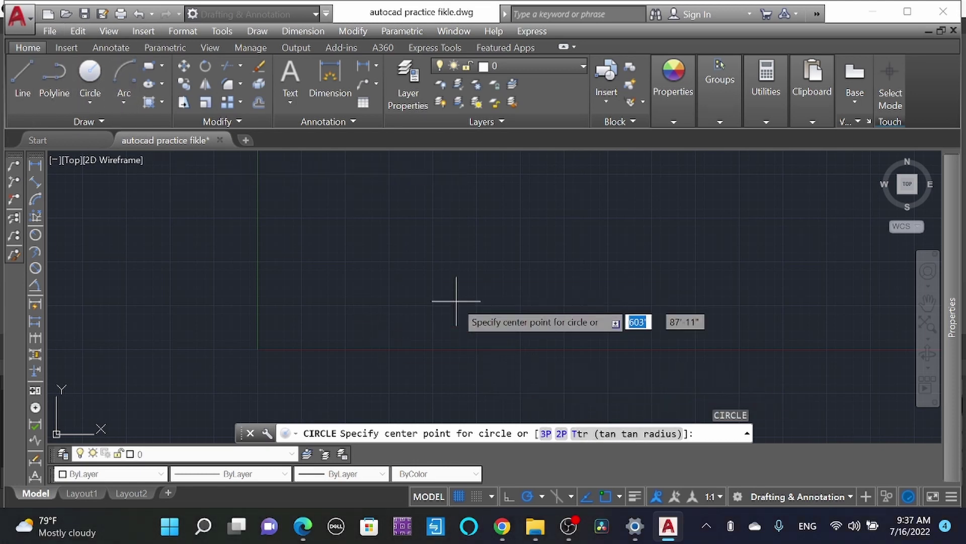
{"action": "left_click", "coordinate": [455, 274]}
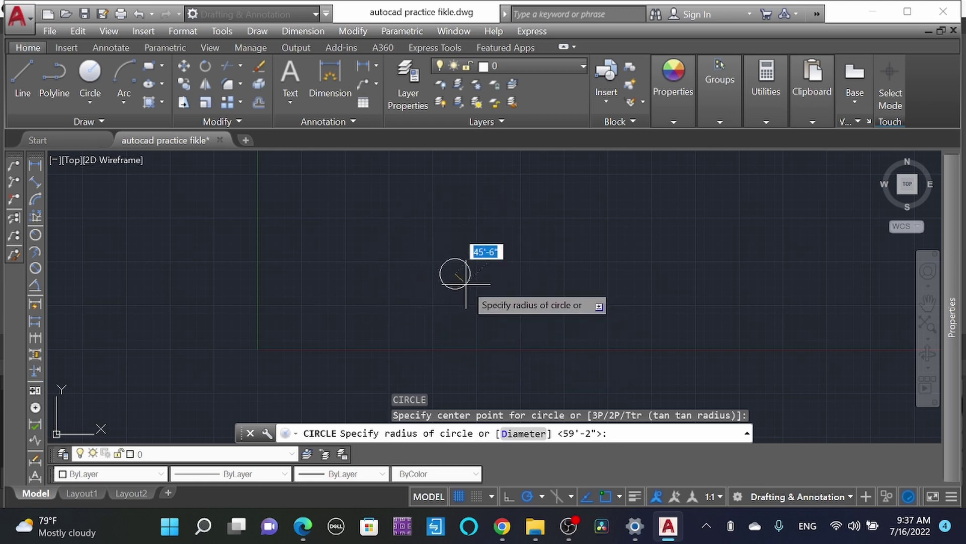
{"action": "type", "text": "10'"}
Enter a 10' radius to finish the centred circle.
{"action": "key", "text": "Return"}
{"action": "scroll", "coordinate": [456, 278], "scroll_direction": "up", "scroll_amount": 5}
{"action": "scroll", "coordinate": [432, 276], "scroll_direction": "down", "scroll_amount": 1}
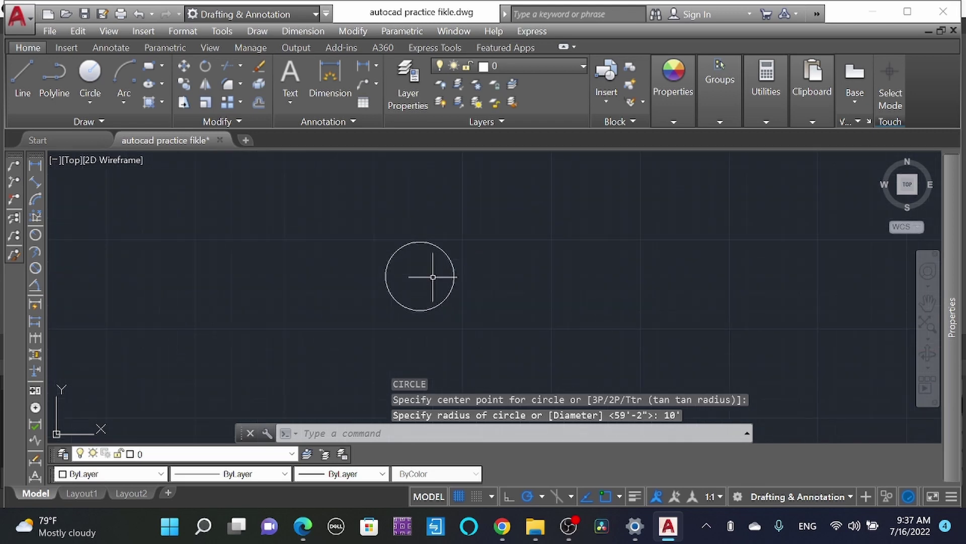
{"action": "type", "text": "DIM"}
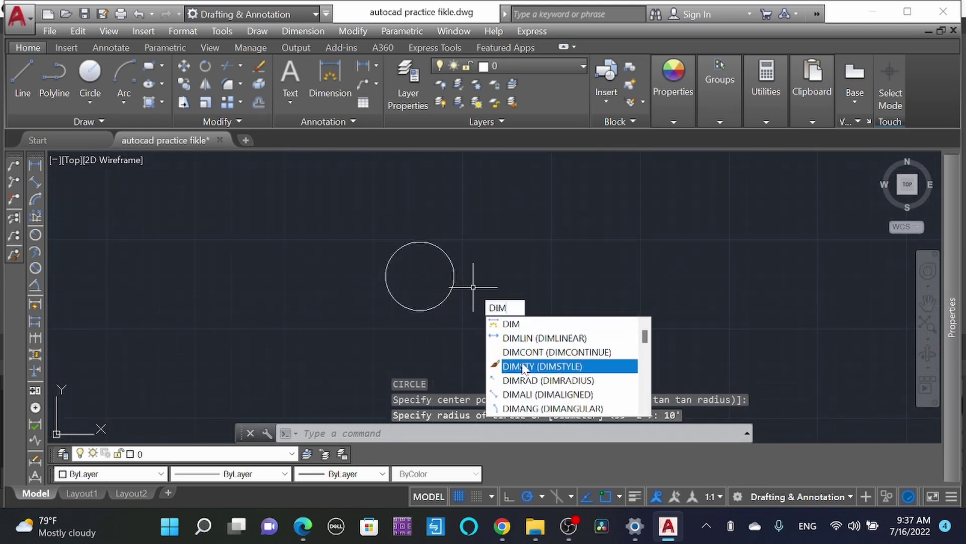
Add an R10' radius dimension to the circle, then erase the circle and dimension.
{"action": "left_click", "coordinate": [531, 380]}
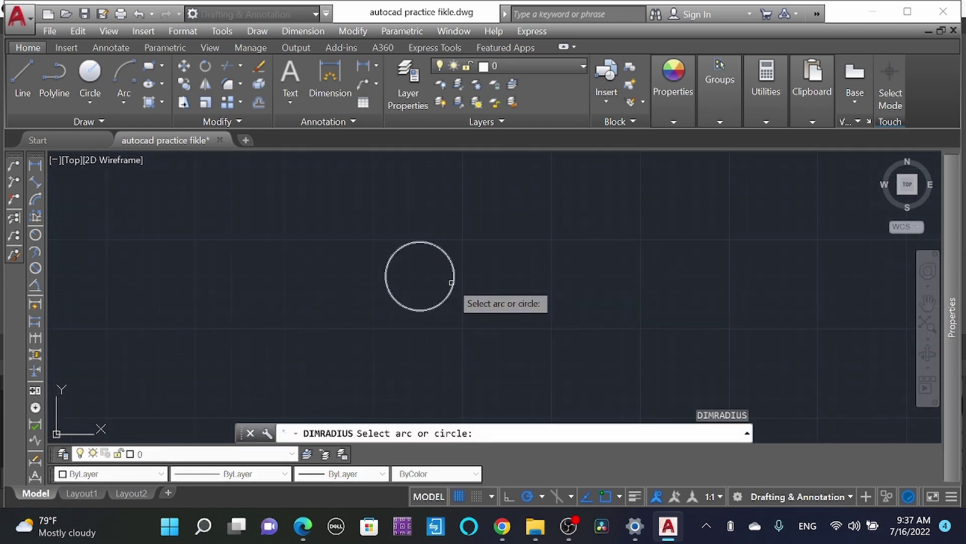
{"action": "left_click", "coordinate": [455, 278]}
{"action": "scroll", "coordinate": [520, 274], "scroll_direction": "up", "scroll_amount": 5}
{"action": "scroll", "coordinate": [499, 280], "scroll_direction": "up", "scroll_amount": 4}
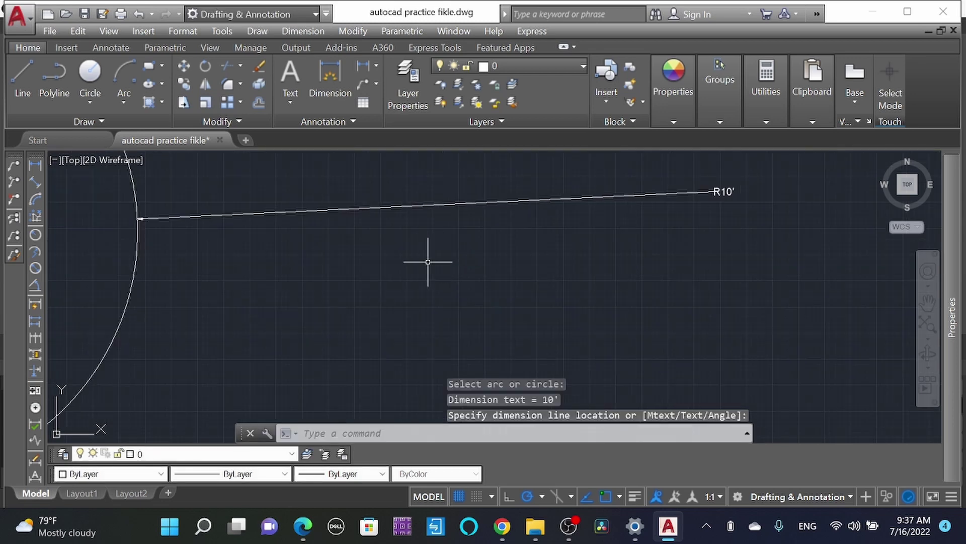
{"action": "mouse_move", "coordinate": [451, 273]}
{"action": "middle_mouse_down"}
{"action": "mouse_move", "coordinate": [162, 215]}
{"action": "mouse_move", "coordinate": [196, 241]}
{"action": "middle_mouse_up"}
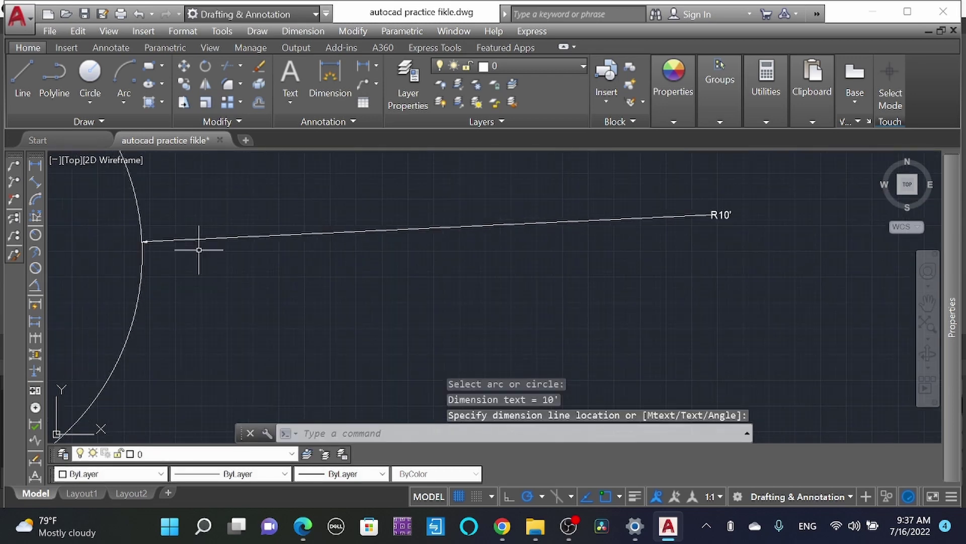
{"action": "scroll", "coordinate": [725, 246], "scroll_direction": "down", "scroll_amount": 3}
{"action": "scroll", "coordinate": [718, 242], "scroll_direction": "up", "scroll_amount": 2}
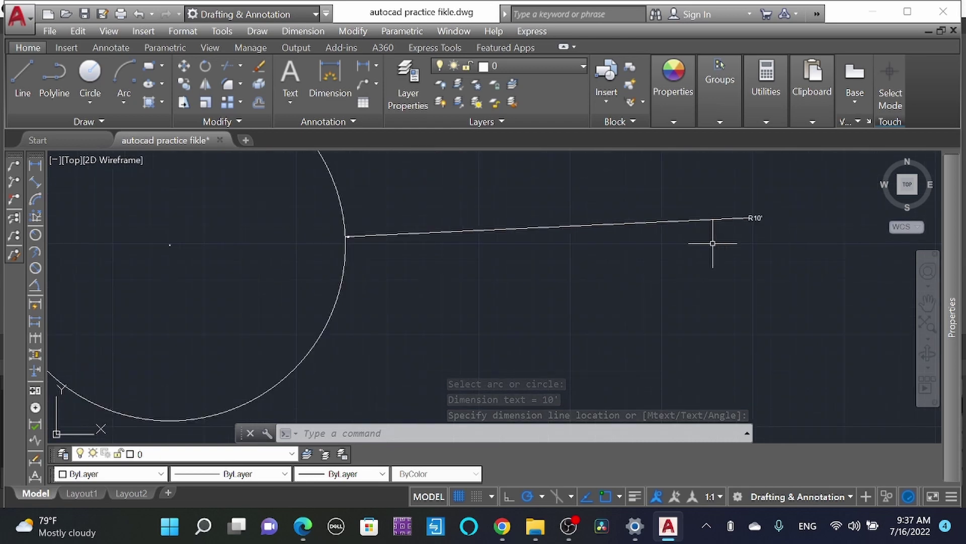
{"action": "scroll", "coordinate": [763, 243], "scroll_direction": "down", "scroll_amount": 3}
{"action": "scroll", "coordinate": [604, 254], "scroll_direction": "up", "scroll_amount": 4}
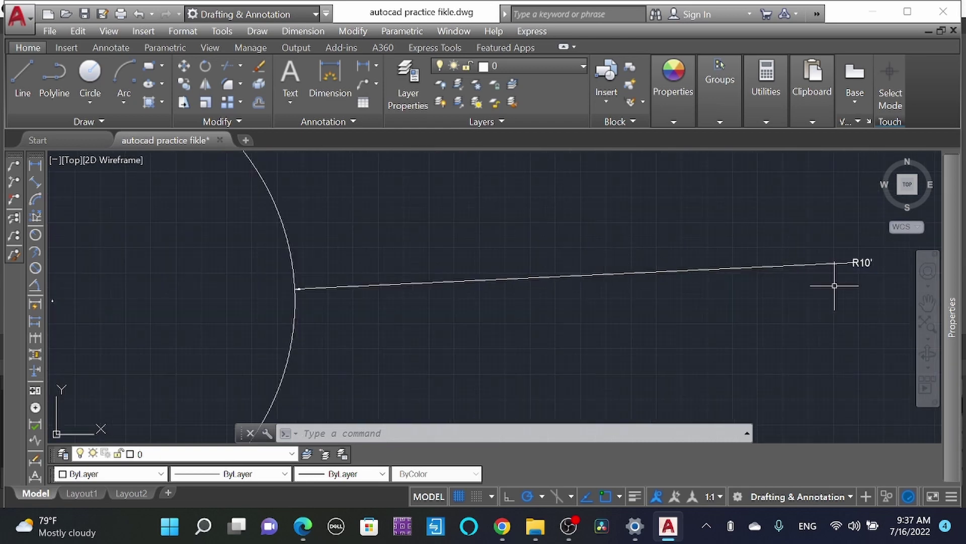
{"action": "scroll", "coordinate": [423, 295], "scroll_direction": "down", "scroll_amount": 3}
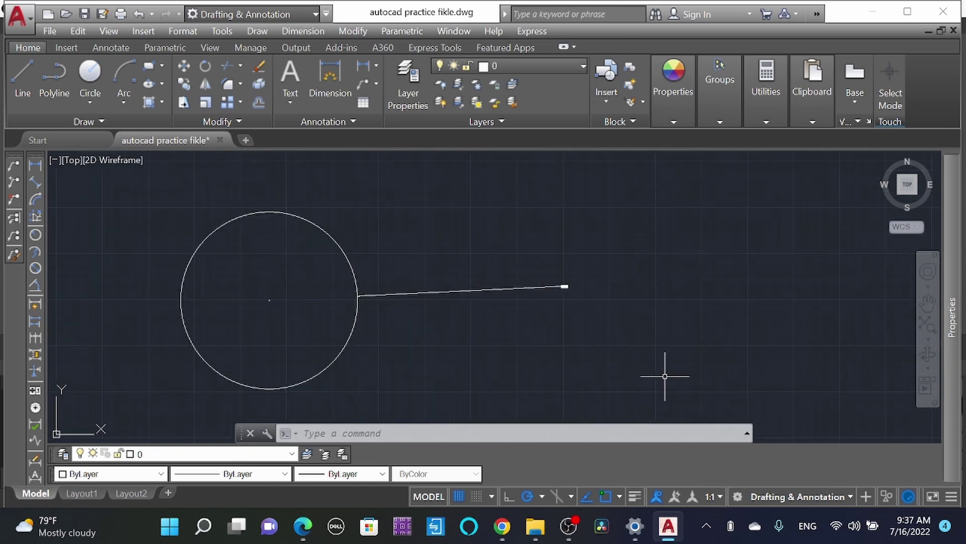
{"action": "left_click_drag", "start_coordinate": [687, 337], "coordinate": [483, 298]}
{"action": "key", "text": "Delete"}
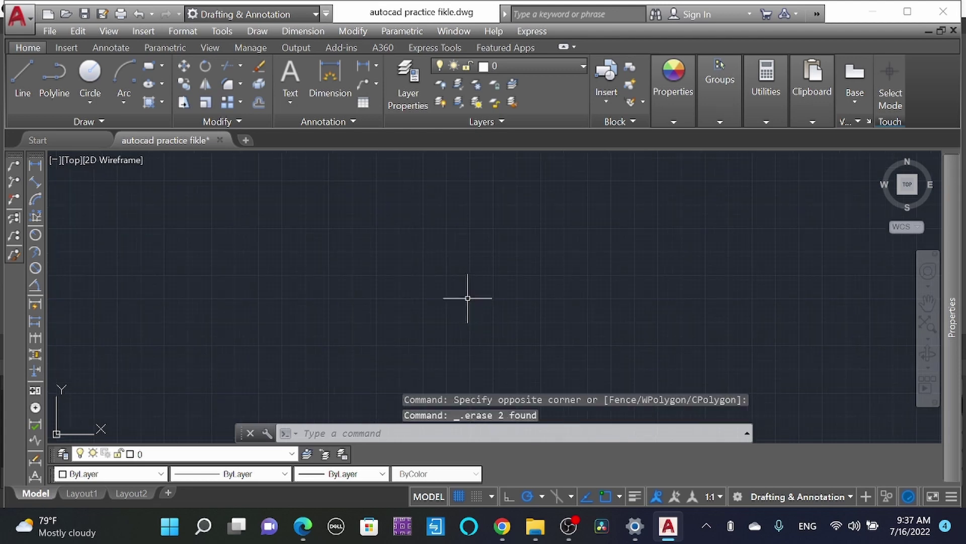
Draw a circle with a 20' diameter and window-select it.
{"action": "key", "text": "c"}
{"action": "key", "text": "Return"}
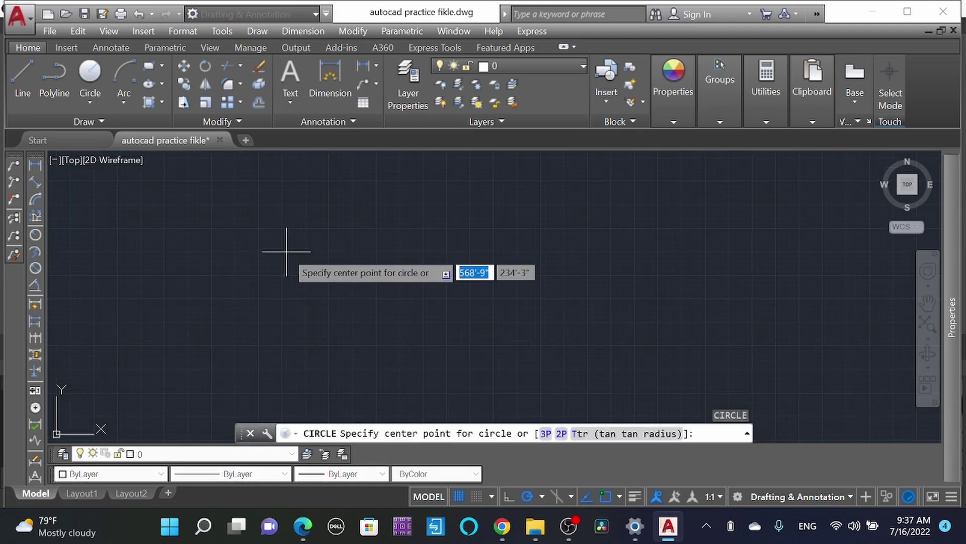
{"action": "left_click", "coordinate": [356, 304]}
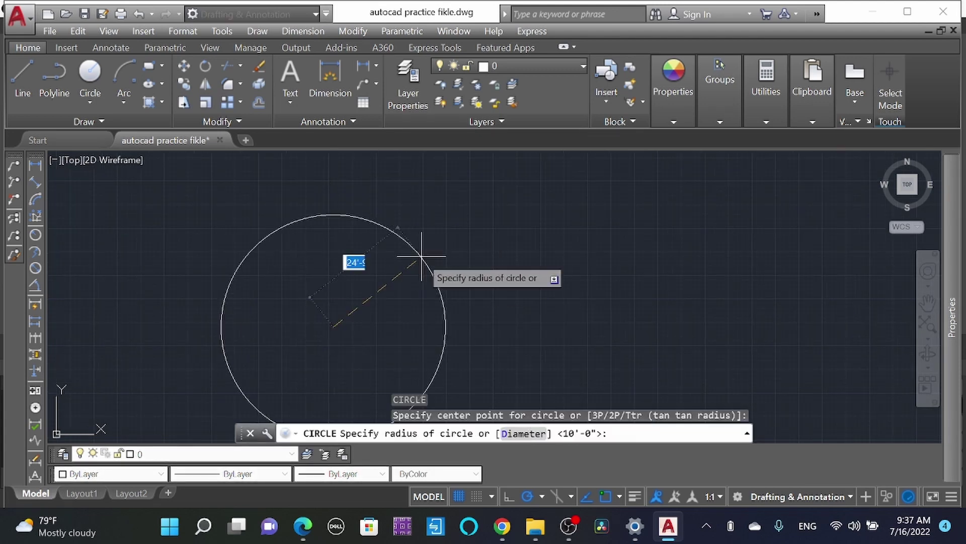
{"action": "scroll", "coordinate": [417, 249], "scroll_direction": "down", "scroll_amount": 1}
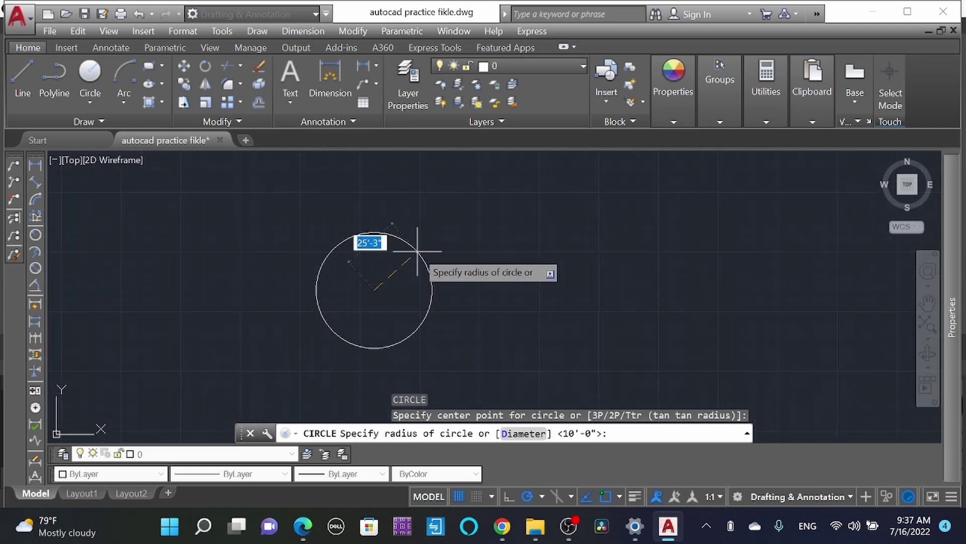
{"action": "type", "text": "d"}
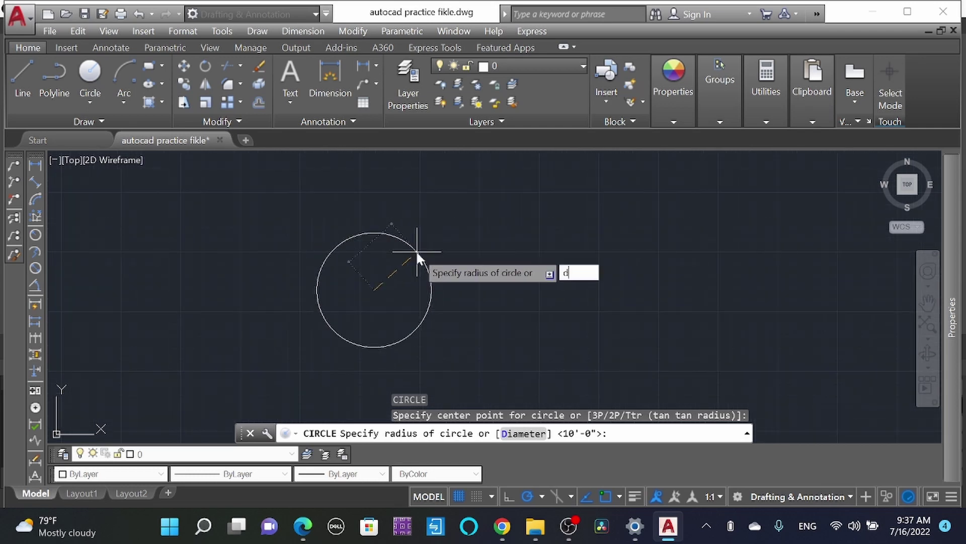
{"action": "key", "text": "Return"}
{"action": "type", "text": "2"}
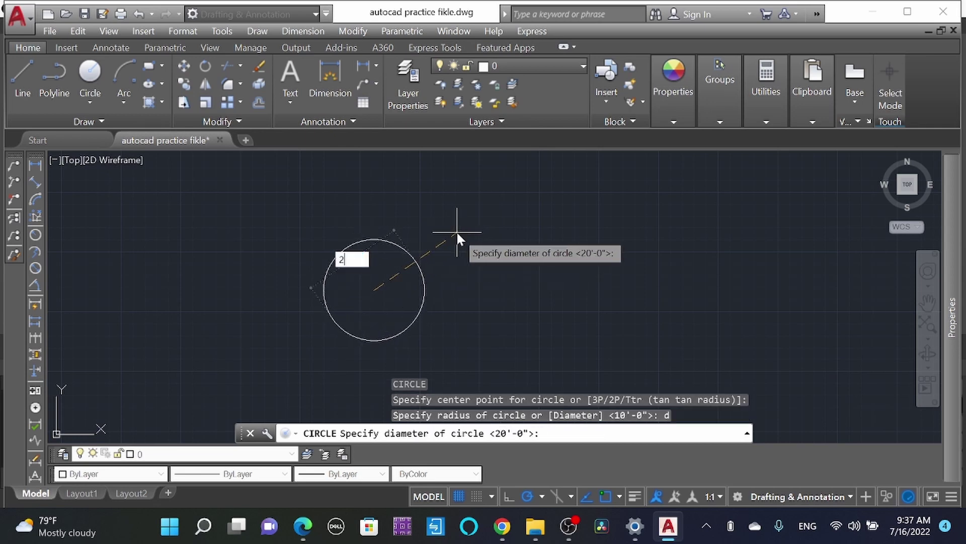
{"action": "type", "text": "0'"}
{"action": "key", "text": "Return"}
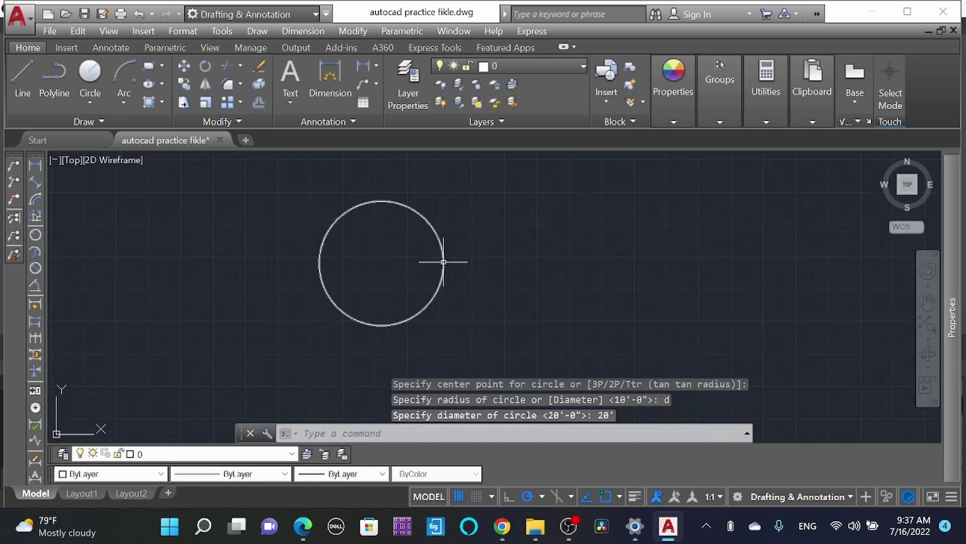
{"action": "scroll", "coordinate": [443, 261], "scroll_direction": "down", "scroll_amount": 1}
{"action": "scroll", "coordinate": [453, 294], "scroll_direction": "down", "scroll_amount": 2}
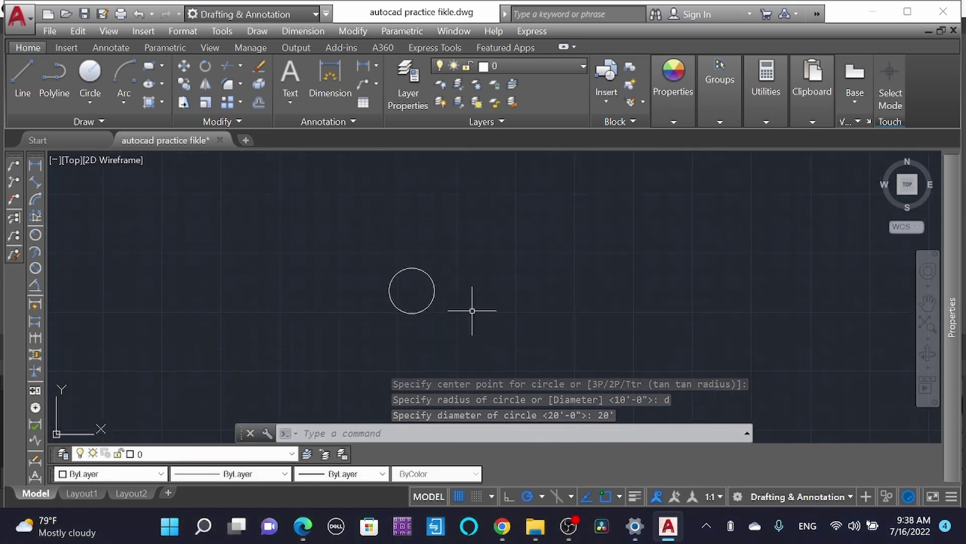
{"action": "left_click", "coordinate": [528, 325]}
{"action": "left_click", "coordinate": [420, 281]}
Delete the 20' circle and draw a Center, Diameter circle of 10' near the middle.
{"action": "key", "text": "Delete"}
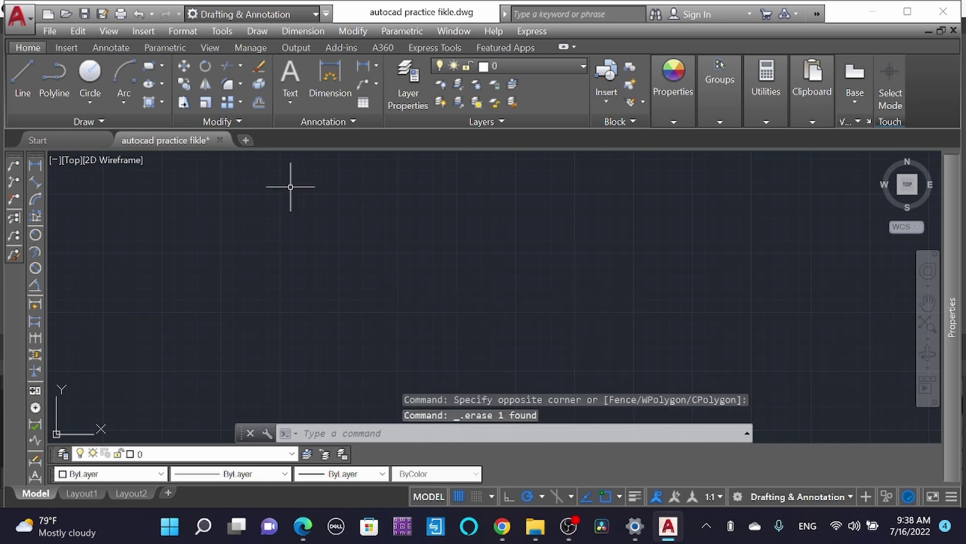
{"action": "left_click", "coordinate": [96, 102]}
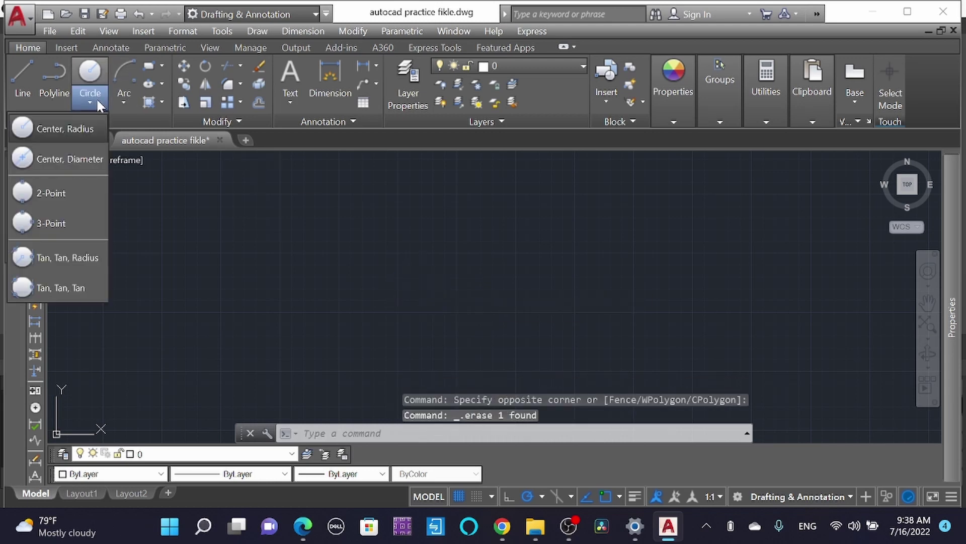
{"action": "left_click", "coordinate": [72, 159]}
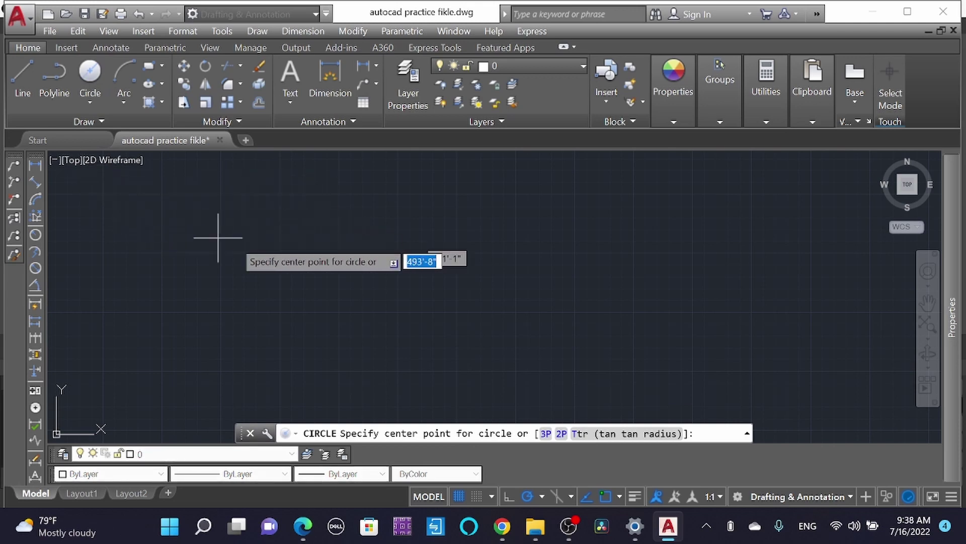
{"action": "left_click", "coordinate": [445, 300]}
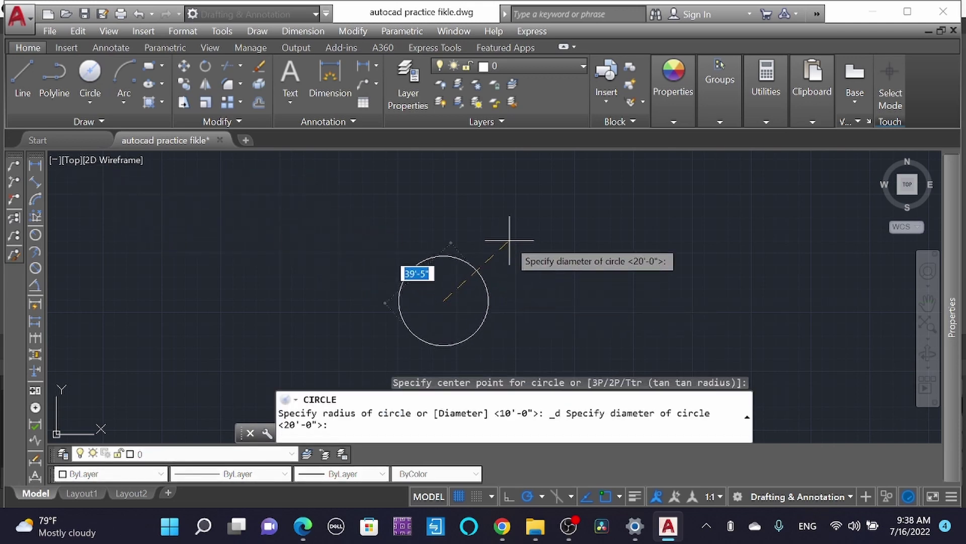
{"action": "type", "text": "1"}
{"action": "type", "text": "0"}
{"action": "key", "text": "Return"}
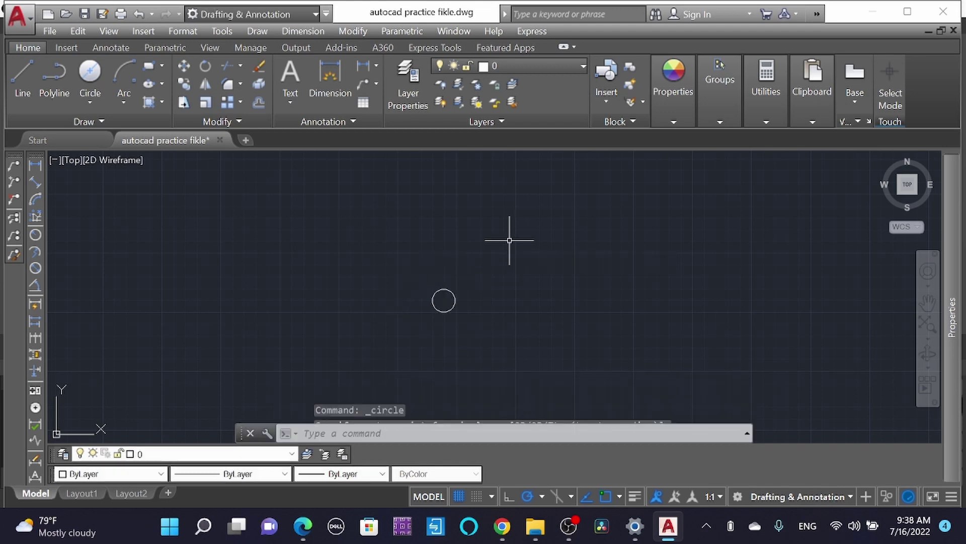
{"action": "scroll", "coordinate": [438, 332], "scroll_direction": "up", "scroll_amount": 3}
{"action": "scroll", "coordinate": [454, 318], "scroll_direction": "up", "scroll_amount": 2}
{"action": "scroll", "coordinate": [445, 287], "scroll_direction": "up", "scroll_amount": 2}
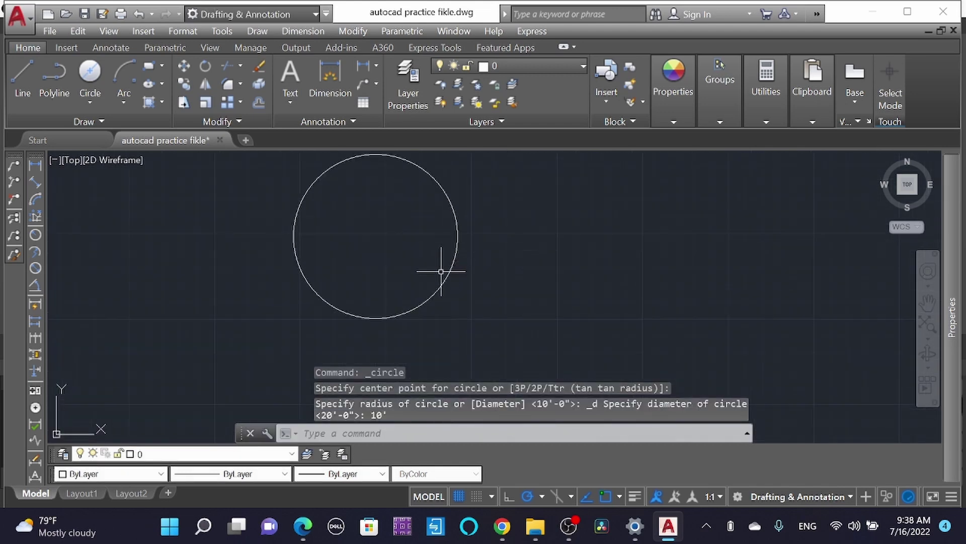
{"action": "type", "text": "Di"}
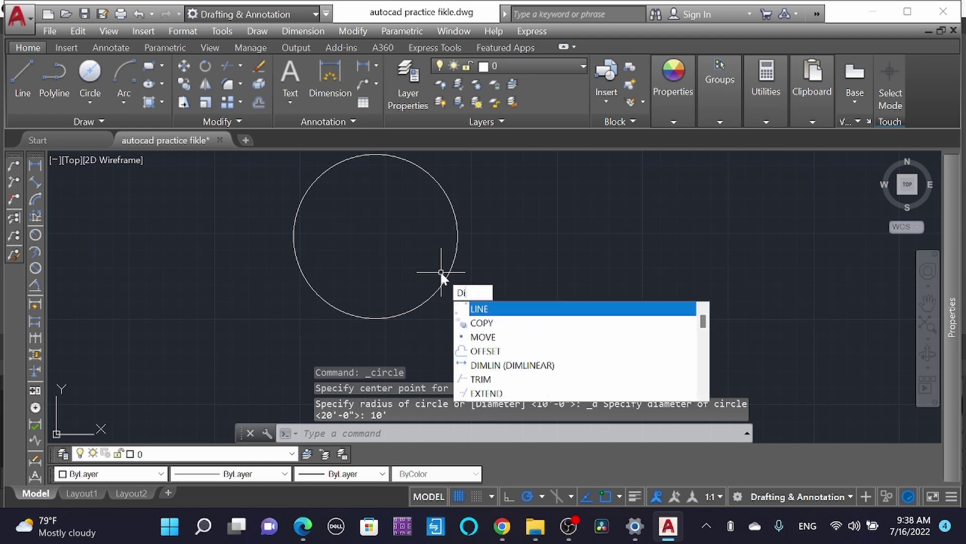
{"action": "type", "text": "m"}
Start DIMRADIUS from the DIM suggestions and pick the 10' circle.
{"action": "key", "text": "Down"}
{"action": "key", "text": "Down"}
{"action": "key", "text": "Down"}
{"action": "key", "text": "Down"}
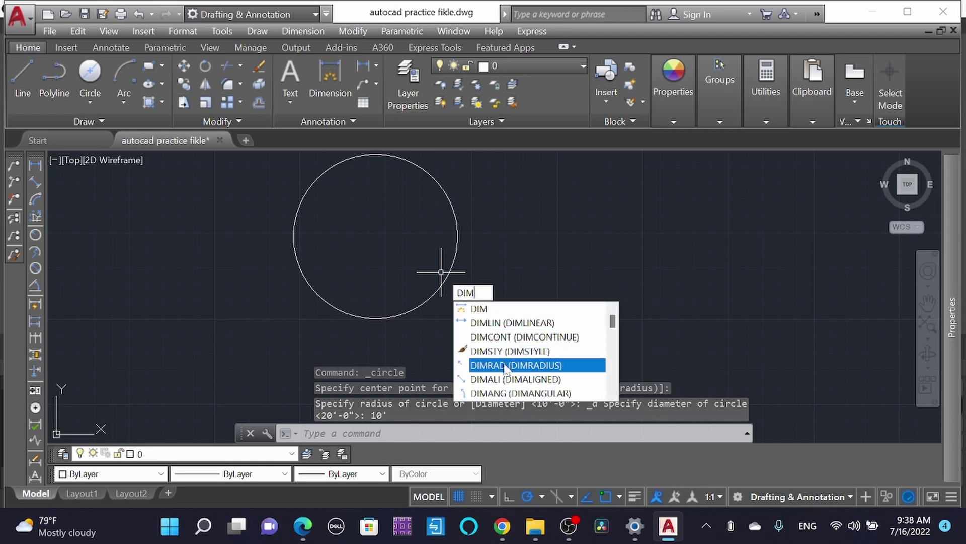
{"action": "key", "text": "Return"}
{"action": "left_click", "coordinate": [459, 250]}
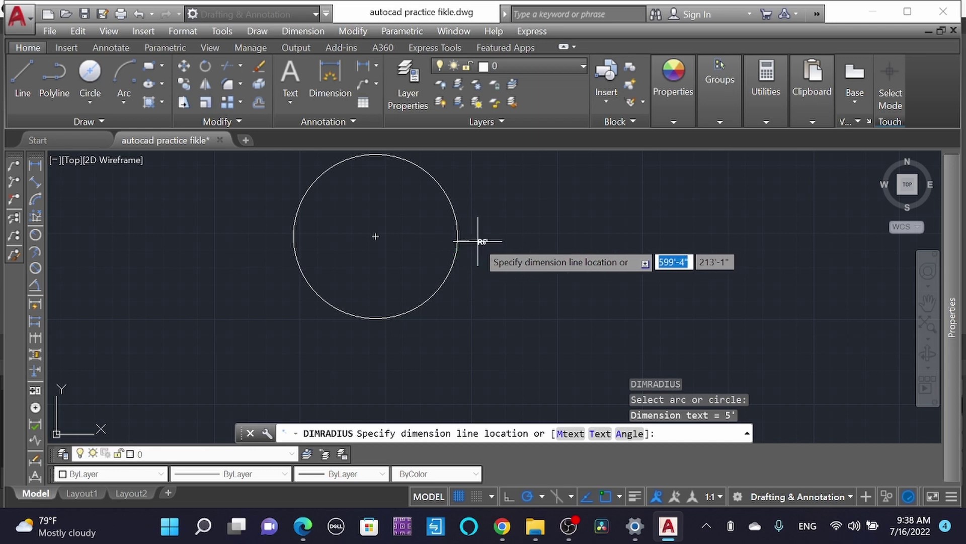
{"action": "scroll", "coordinate": [478, 242], "scroll_direction": "up", "scroll_amount": 4}
{"action": "scroll", "coordinate": [501, 256], "scroll_direction": "down", "scroll_amount": 4}
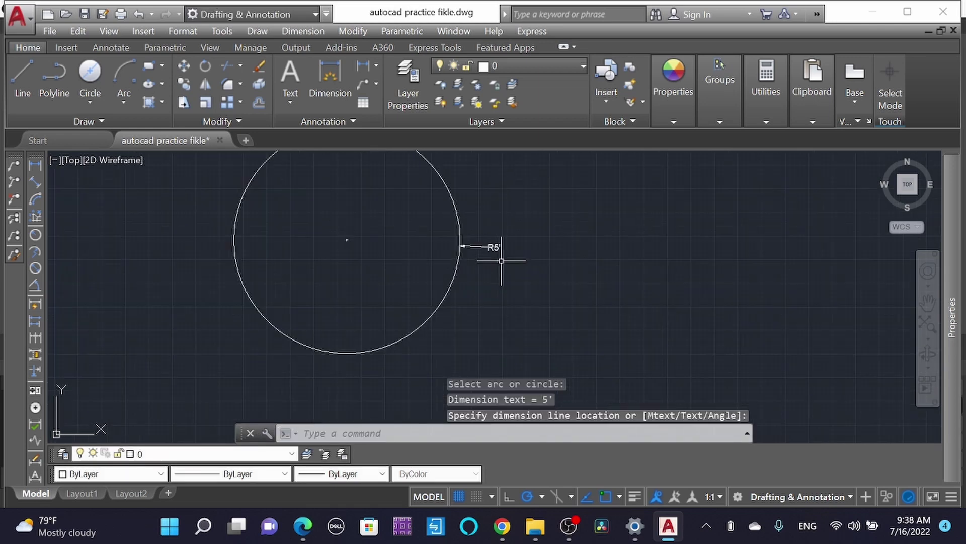
Place the R5' dimension, then window-select and delete the circle with it.
{"action": "left_click", "coordinate": [483, 257]}
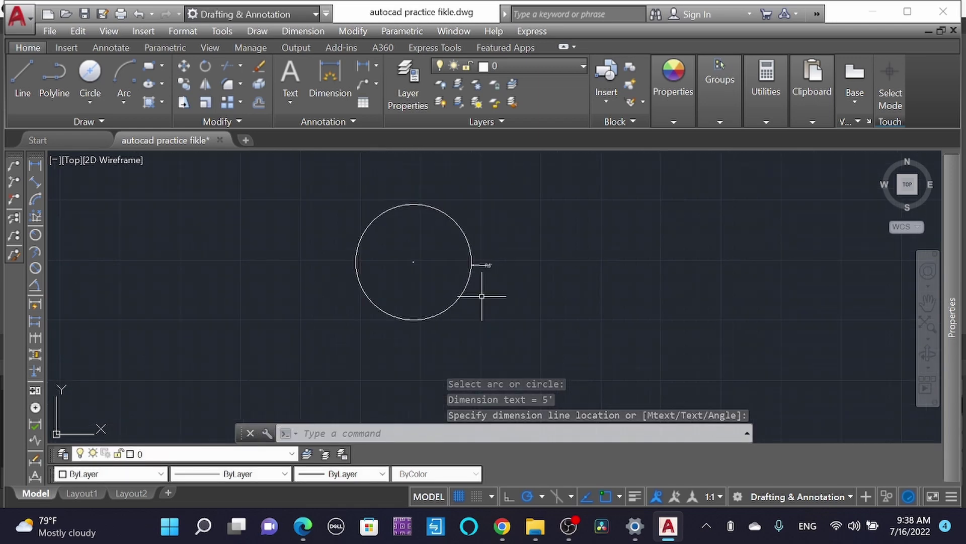
{"action": "scroll", "coordinate": [498, 272], "scroll_direction": "up", "scroll_amount": 3}
{"action": "scroll", "coordinate": [499, 279], "scroll_direction": "down", "scroll_amount": 3}
{"action": "left_click", "coordinate": [510, 304]}
{"action": "left_click", "coordinate": [393, 219]}
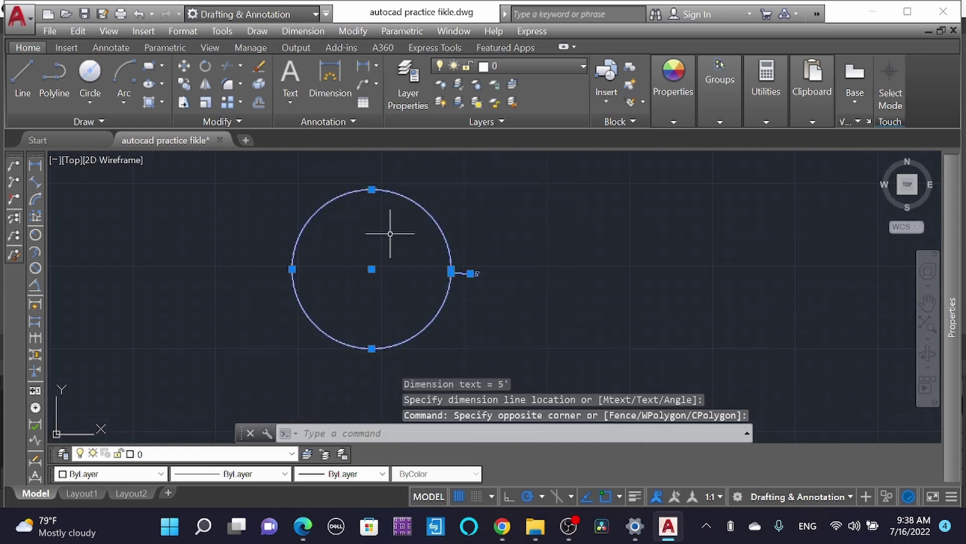
{"action": "key", "text": "Delete"}
{"action": "left_click", "coordinate": [90, 103]}
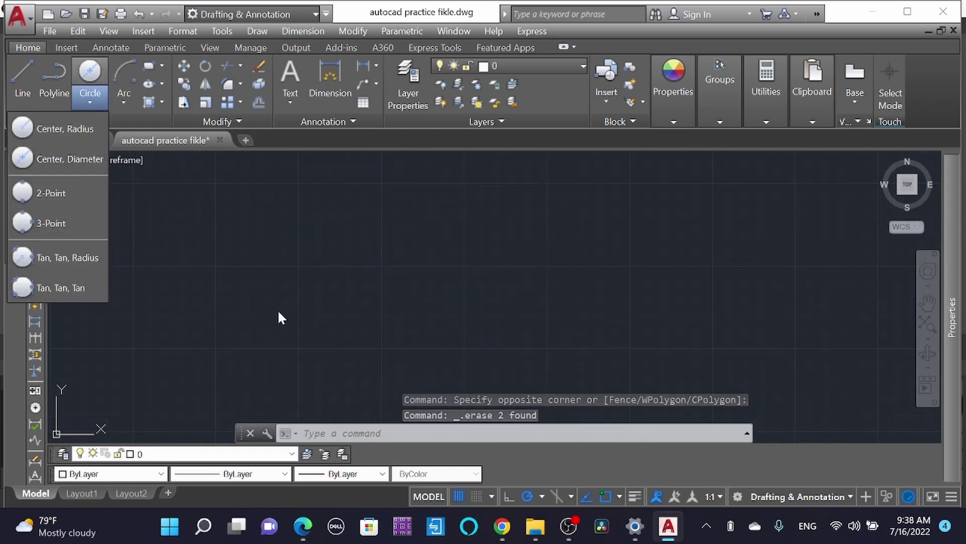
{"action": "left_click", "coordinate": [51, 223]}
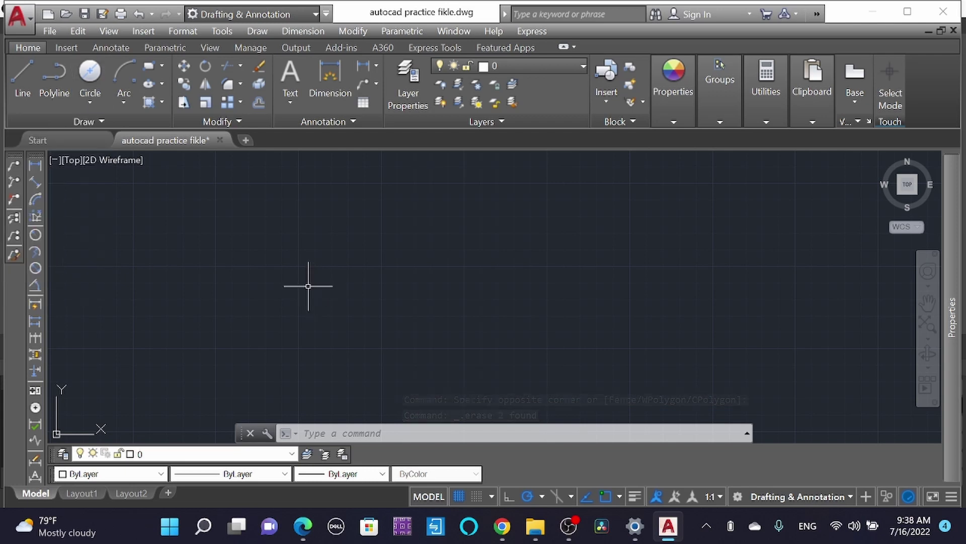
{"action": "type", "text": "l"}
Draw a slanted helper line and a separate two-segment peak.
{"action": "key", "text": "Return"}
{"action": "left_click", "coordinate": [240, 313]}
{"action": "left_click", "coordinate": [363, 241]}
{"action": "key", "text": "Escape"}
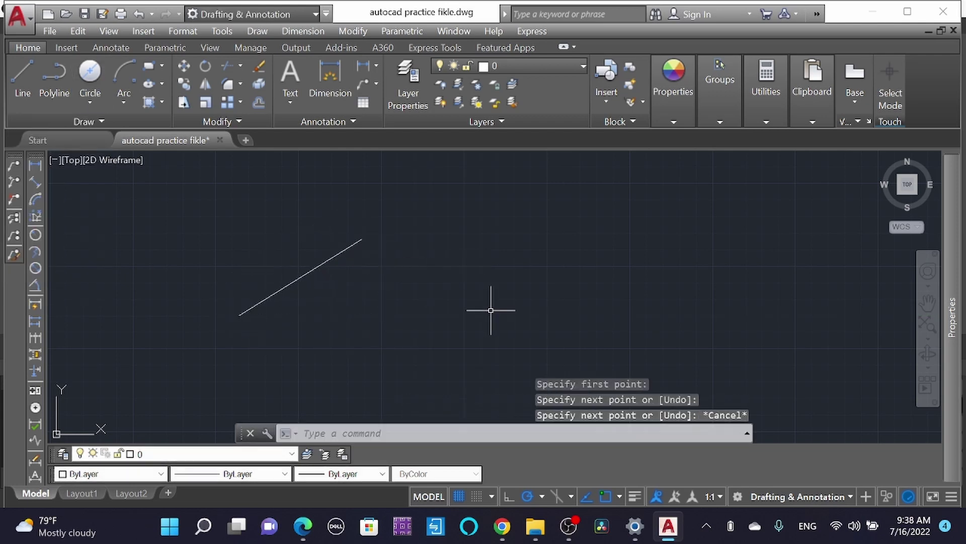
{"action": "key", "text": "Return"}
{"action": "left_click", "coordinate": [461, 340]}
{"action": "left_click", "coordinate": [599, 240]}
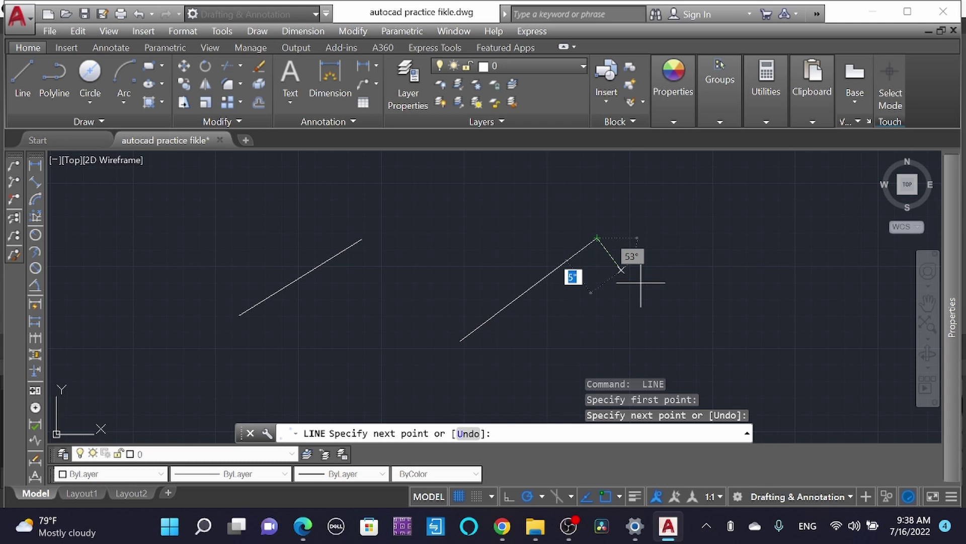
{"action": "left_click", "coordinate": [728, 335]}
{"action": "key", "text": "Escape"}
Draw a 2-point circle whose diameter spans the slanted line's endpoints.
{"action": "left_click", "coordinate": [90, 102]}
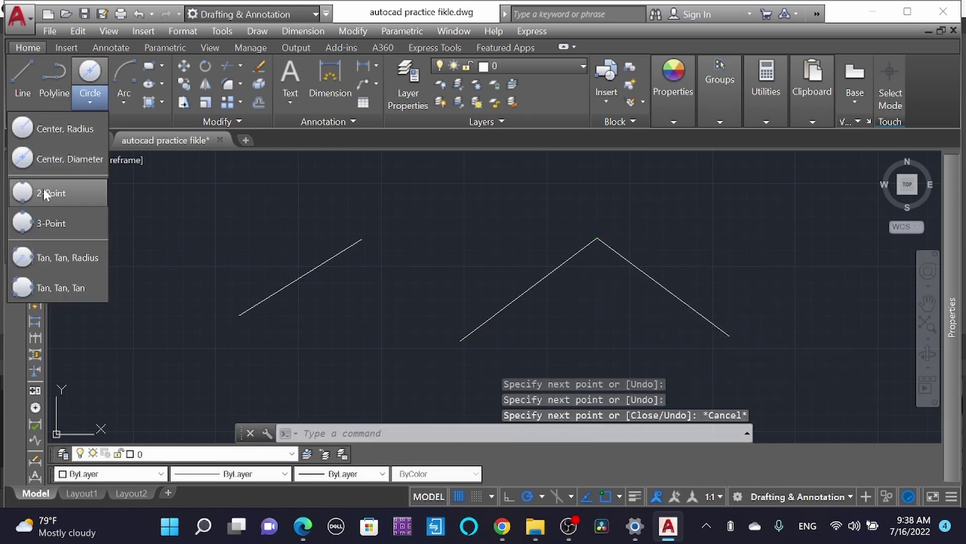
{"action": "left_click", "coordinate": [61, 195]}
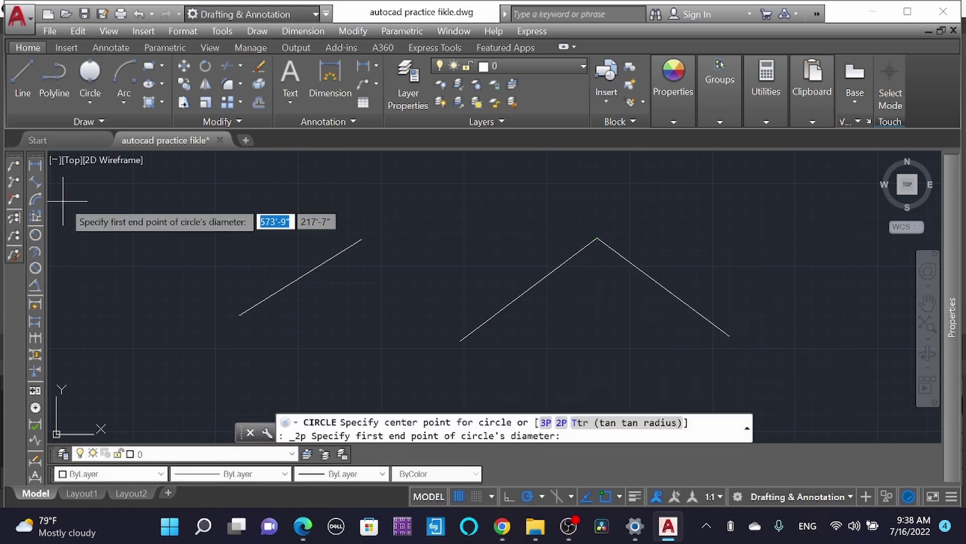
{"action": "left_click", "coordinate": [239, 316]}
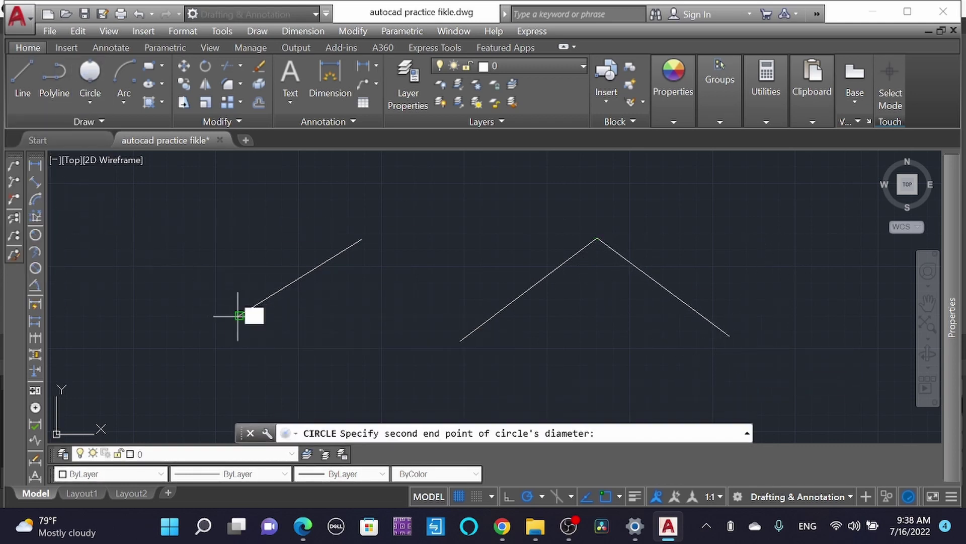
{"action": "left_click", "coordinate": [363, 240]}
{"action": "left_click", "coordinate": [372, 286]}
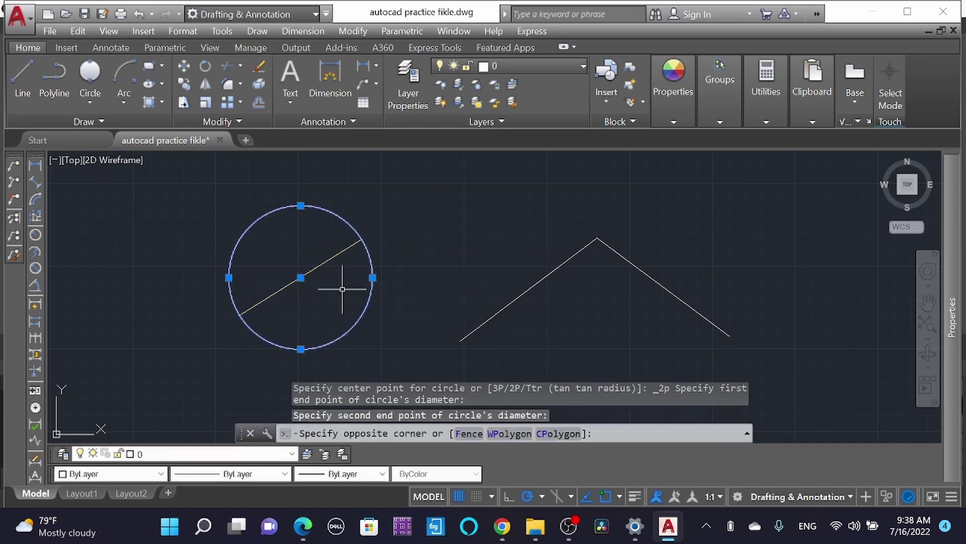
{"action": "key", "text": "Escape"}
Draw a 3-point circle through the peak's left foot, apex and right foot.
{"action": "left_click", "coordinate": [89, 101]}
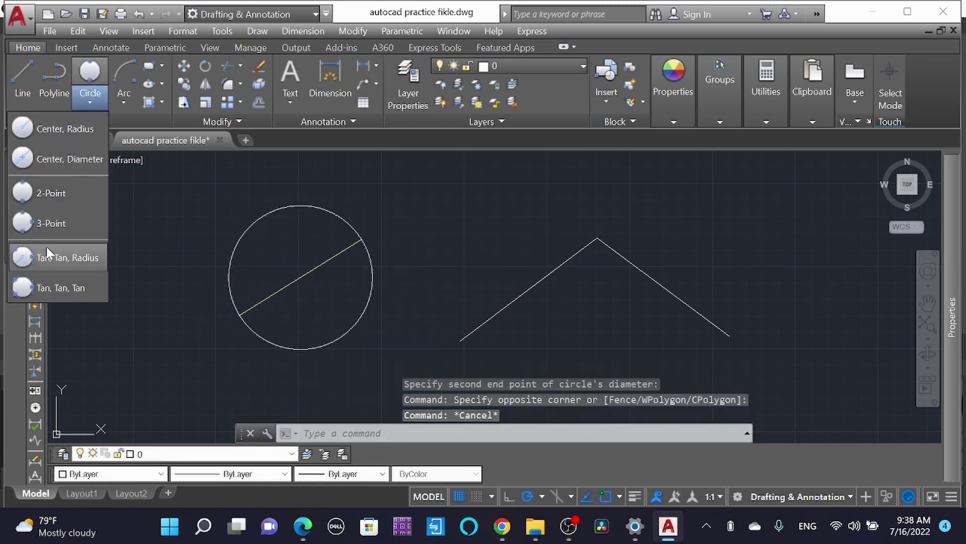
{"action": "left_click", "coordinate": [54, 226]}
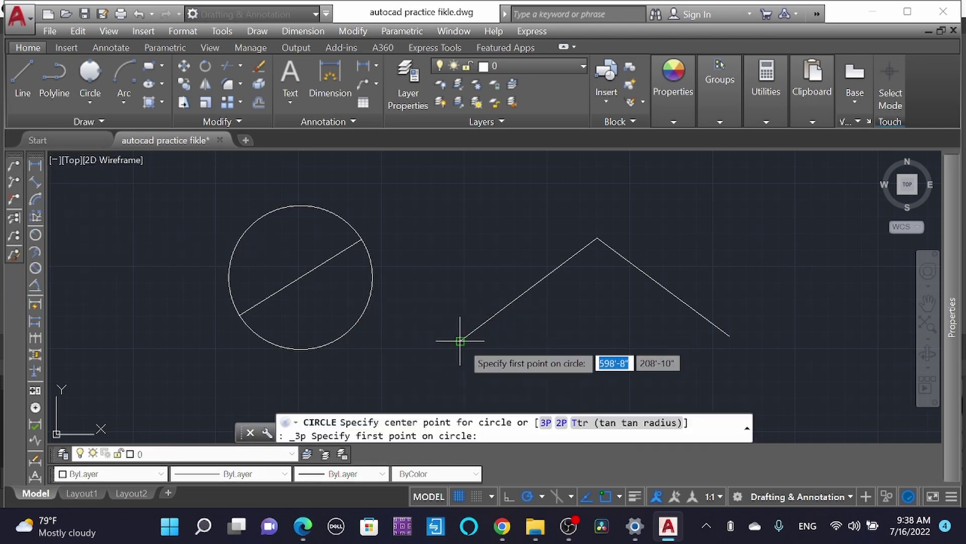
{"action": "left_click", "coordinate": [460, 340]}
{"action": "left_click", "coordinate": [597, 240]}
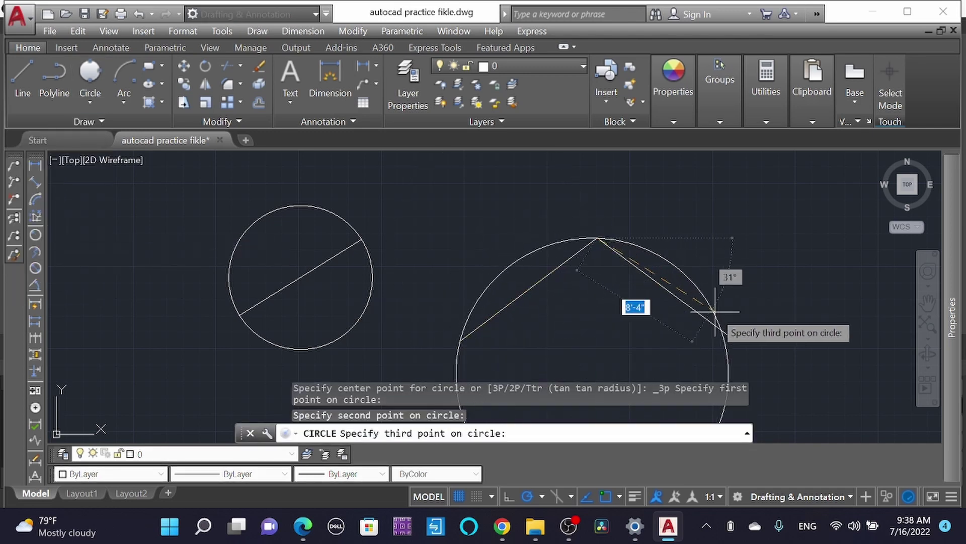
{"action": "left_click", "coordinate": [729, 335]}
{"action": "scroll", "coordinate": [462, 289], "scroll_direction": "down", "scroll_amount": 3}
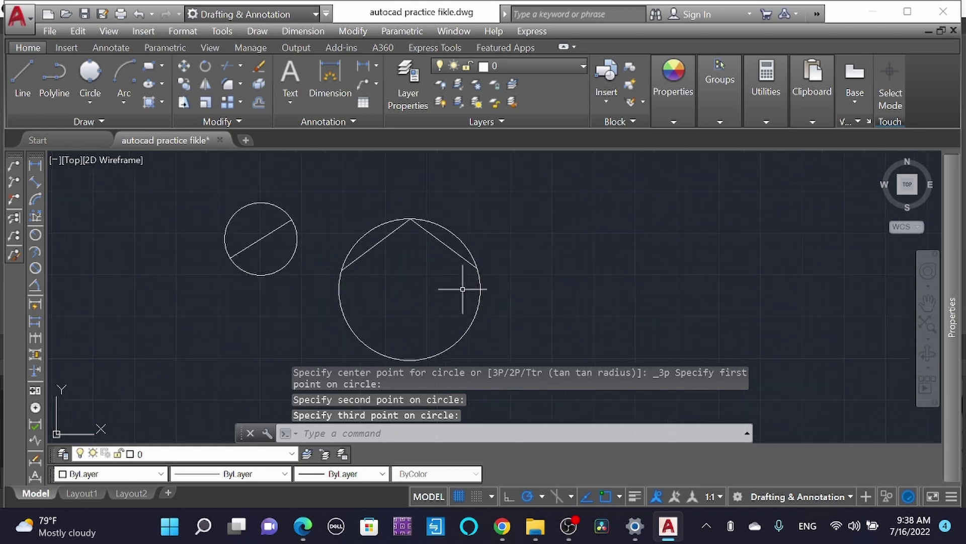
{"action": "scroll", "coordinate": [396, 281], "scroll_direction": "down", "scroll_amount": 1}
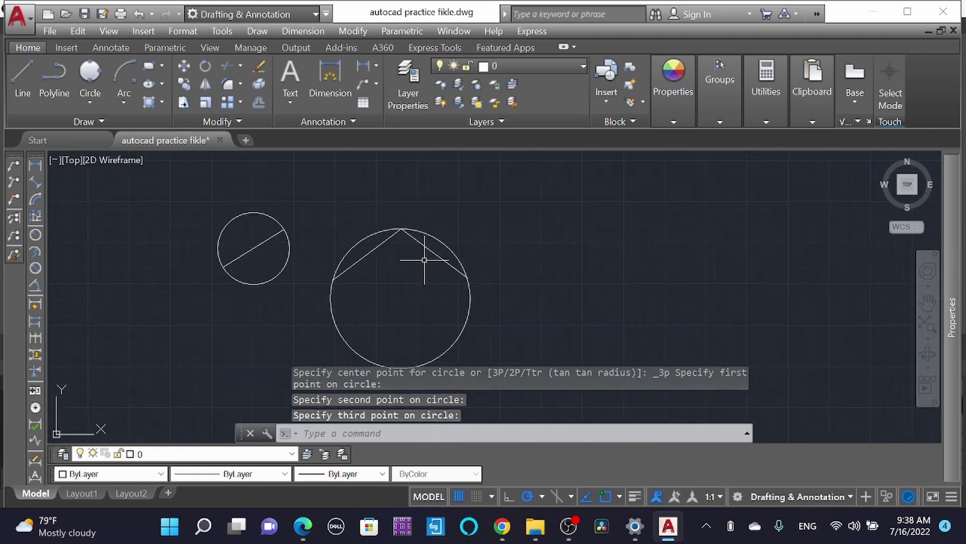
{"action": "left_click", "coordinate": [94, 100]}
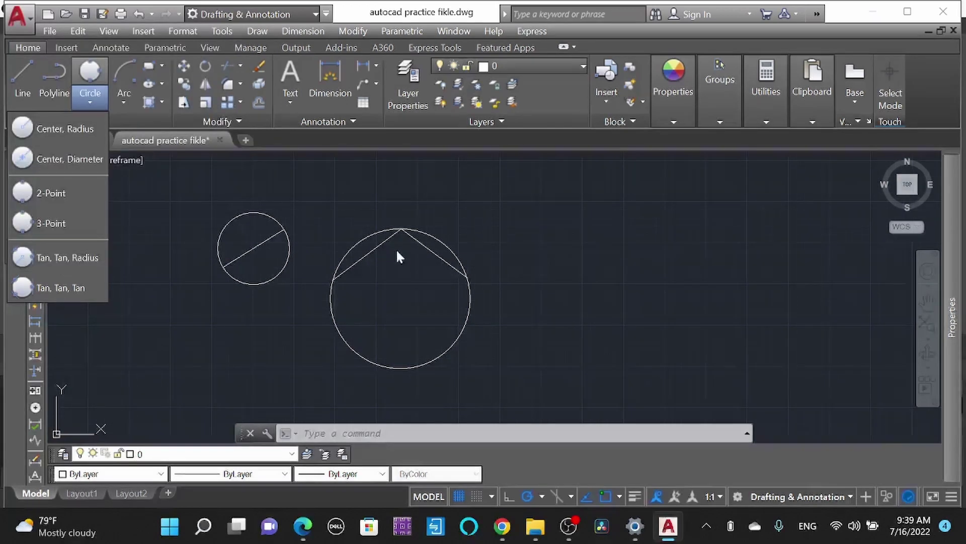
Draw an inverted V of two helper lines to the right.
{"action": "left_click", "coordinate": [69, 258]}
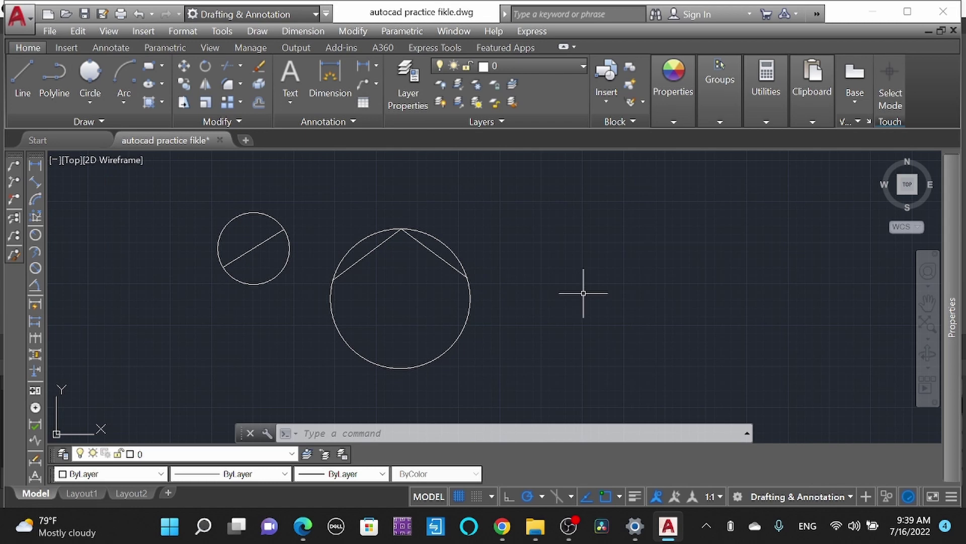
{"action": "key", "text": "l"}
{"action": "key", "text": "Return"}
{"action": "left_click", "coordinate": [562, 306]}
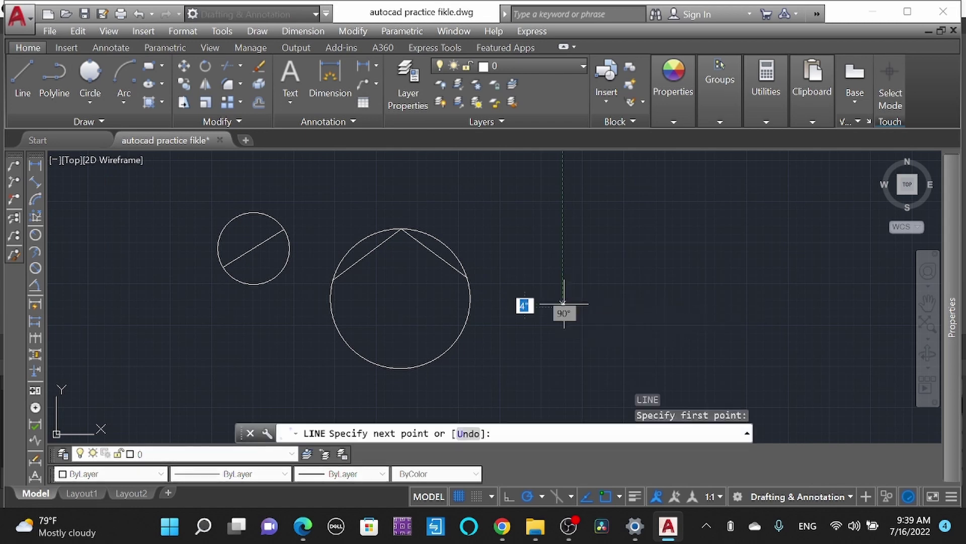
{"action": "left_click", "coordinate": [626, 243]}
{"action": "left_click", "coordinate": [665, 314]}
{"action": "scroll", "coordinate": [652, 318], "scroll_direction": "down", "scroll_amount": 2}
{"action": "key", "text": "Escape"}
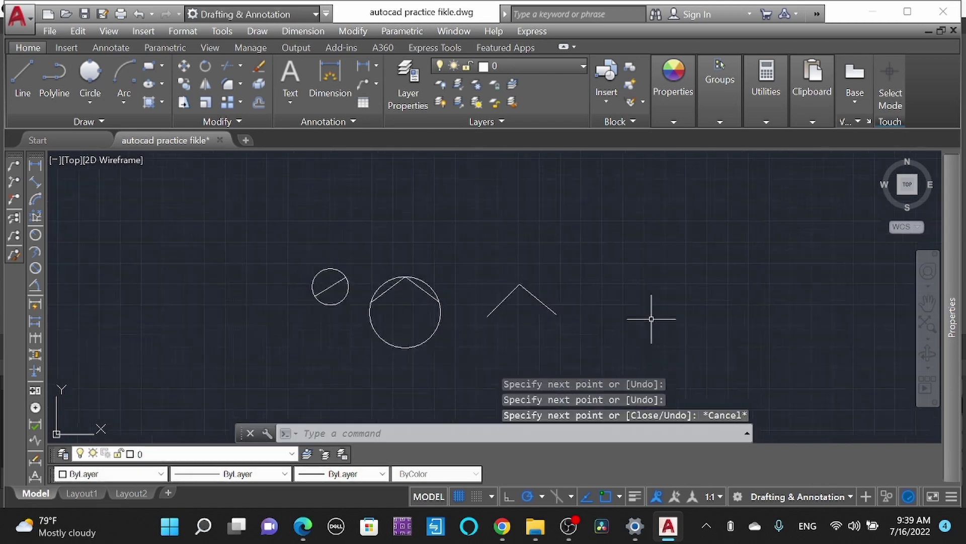
{"action": "scroll", "coordinate": [651, 318], "scroll_direction": "up", "scroll_amount": 2}
Draw a three-segment open frame beside the inverted V.
{"action": "key", "text": "Return"}
{"action": "left_click", "coordinate": [539, 311]}
{"action": "left_click", "coordinate": [596, 227]}
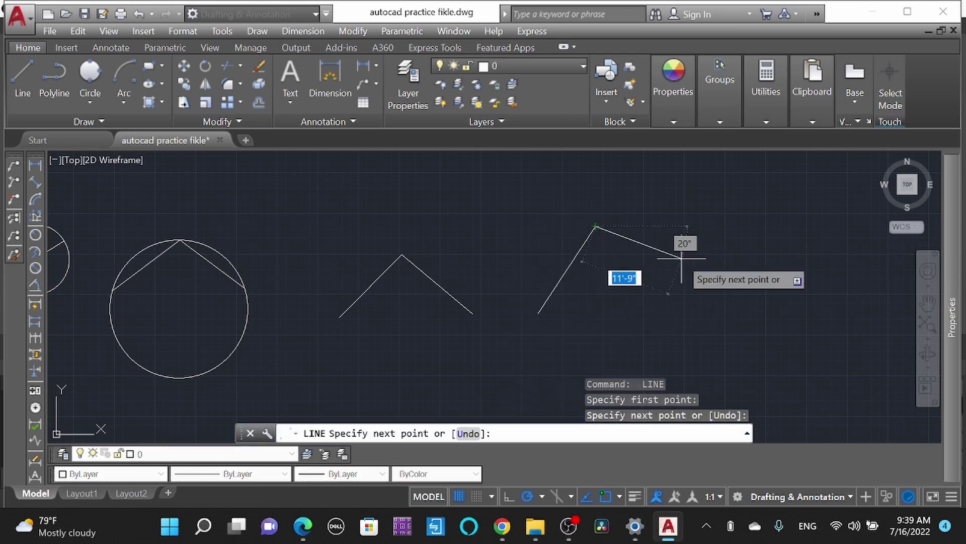
{"action": "left_click", "coordinate": [685, 265]}
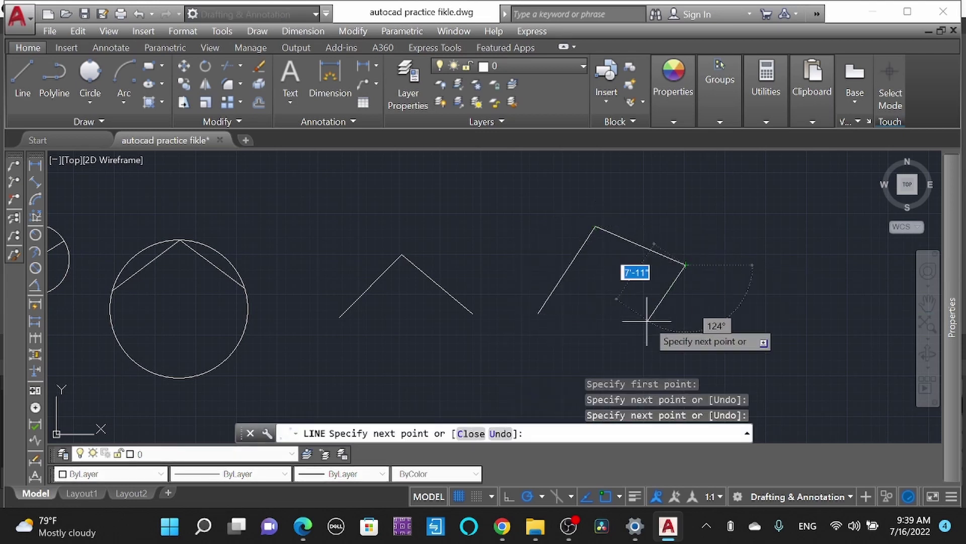
{"action": "left_click", "coordinate": [631, 347]}
{"action": "key", "text": "Escape"}
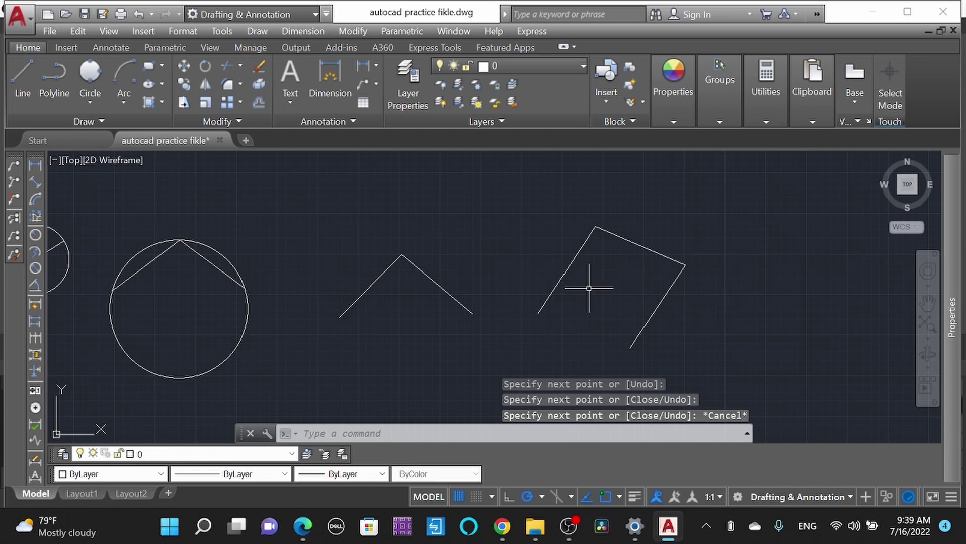
{"action": "scroll", "coordinate": [589, 287], "scroll_direction": "down", "scroll_amount": 2}
{"action": "left_click", "coordinate": [90, 105]}
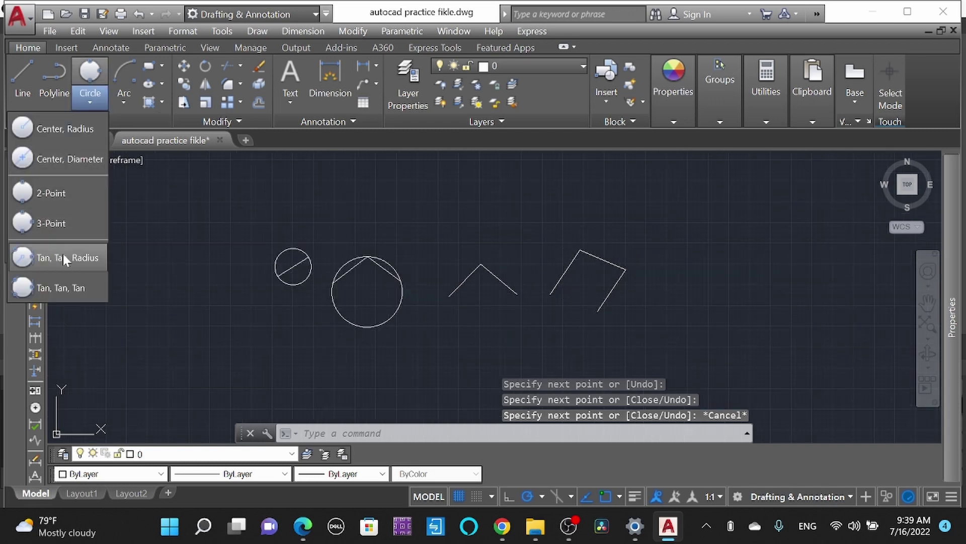
Draw a Tan, Tan, Radius circle of radius 9' touching both lines of the newer inverted V.
{"action": "left_click", "coordinate": [64, 257]}
{"action": "scroll", "coordinate": [542, 315], "scroll_direction": "up", "scroll_amount": 2}
{"action": "left_click", "coordinate": [362, 234]}
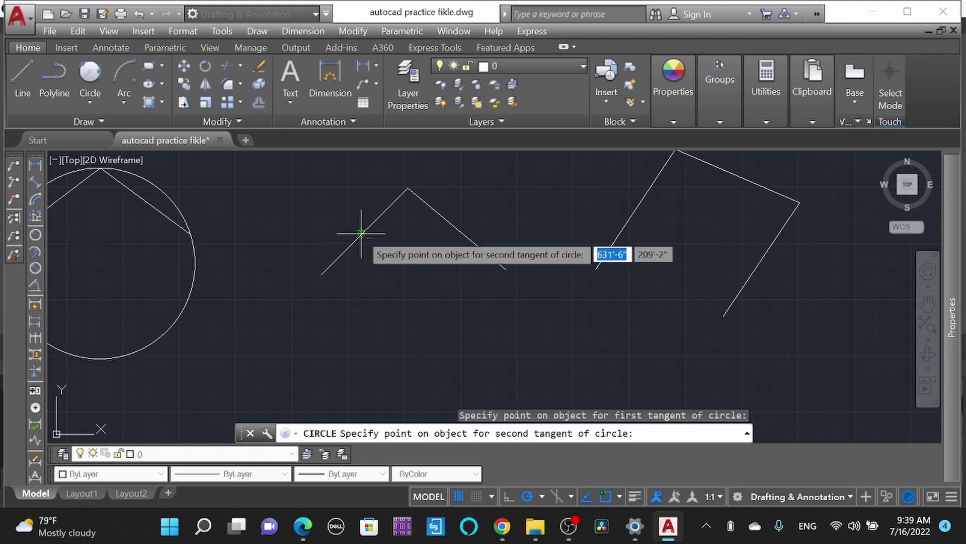
{"action": "left_click", "coordinate": [458, 229]}
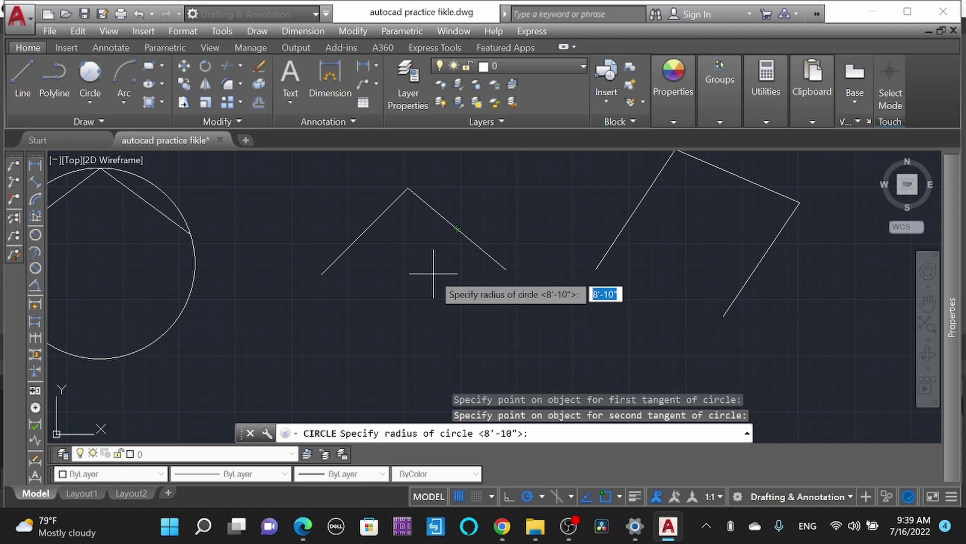
{"action": "type", "text": "9'"}
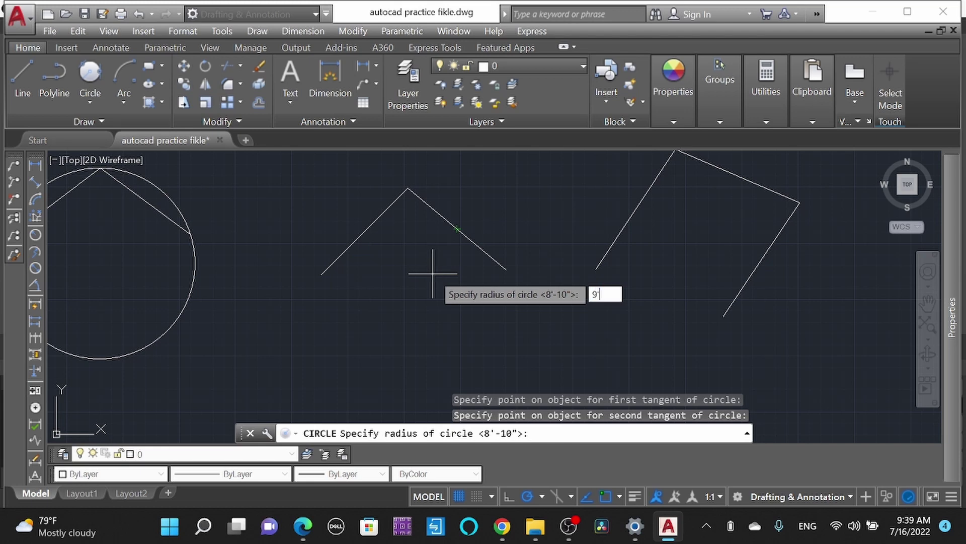
{"action": "key", "text": "Return"}
{"action": "scroll", "coordinate": [461, 248], "scroll_direction": "up", "scroll_amount": 2}
{"action": "scroll", "coordinate": [460, 248], "scroll_direction": "down", "scroll_amount": 3}
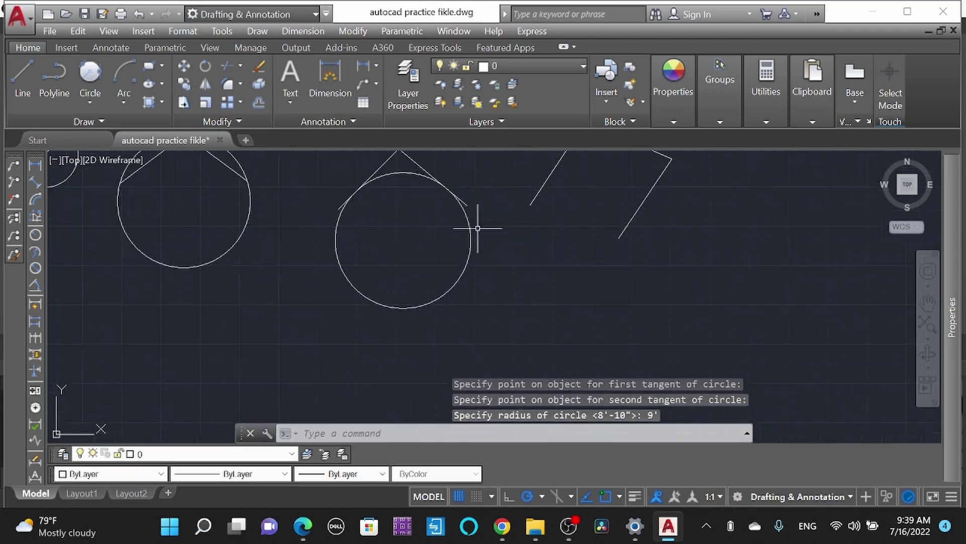
{"action": "scroll", "coordinate": [470, 216], "scroll_direction": "up", "scroll_amount": 2}
{"action": "scroll", "coordinate": [453, 226], "scroll_direction": "up", "scroll_amount": 1}
{"action": "scroll", "coordinate": [468, 249], "scroll_direction": "down", "scroll_amount": 3}
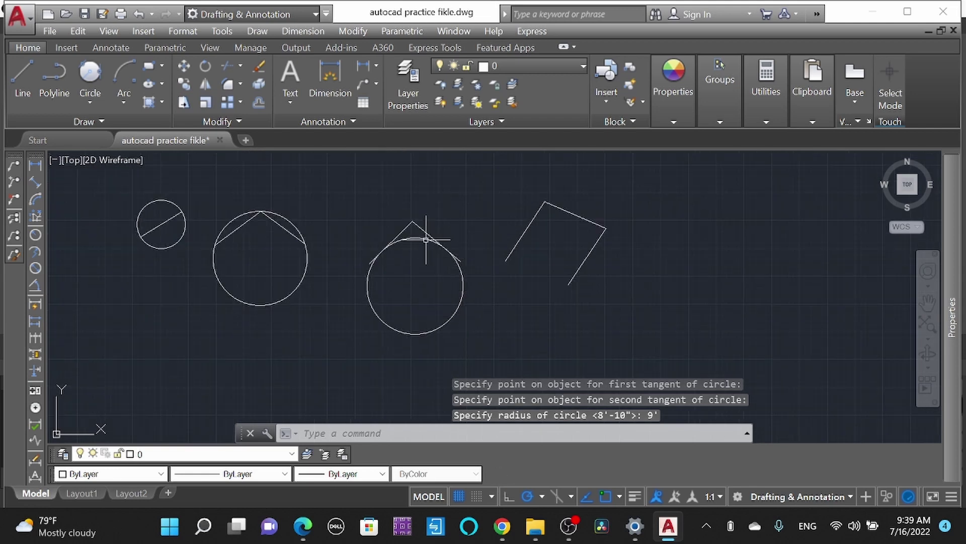
{"action": "scroll", "coordinate": [339, 256], "scroll_direction": "up", "scroll_amount": 4}
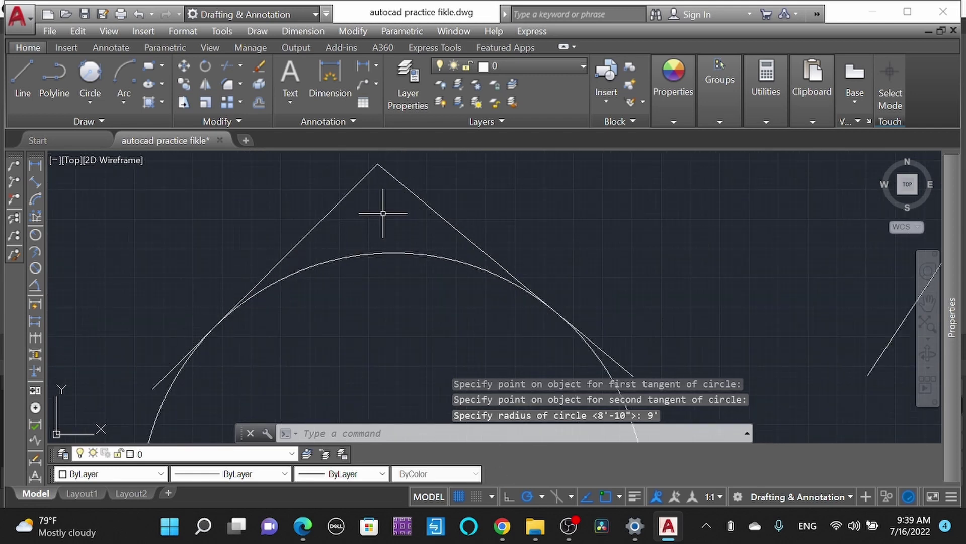
{"action": "scroll", "coordinate": [226, 302], "scroll_direction": "down", "scroll_amount": 4}
{"action": "scroll", "coordinate": [242, 295], "scroll_direction": "down", "scroll_amount": 2}
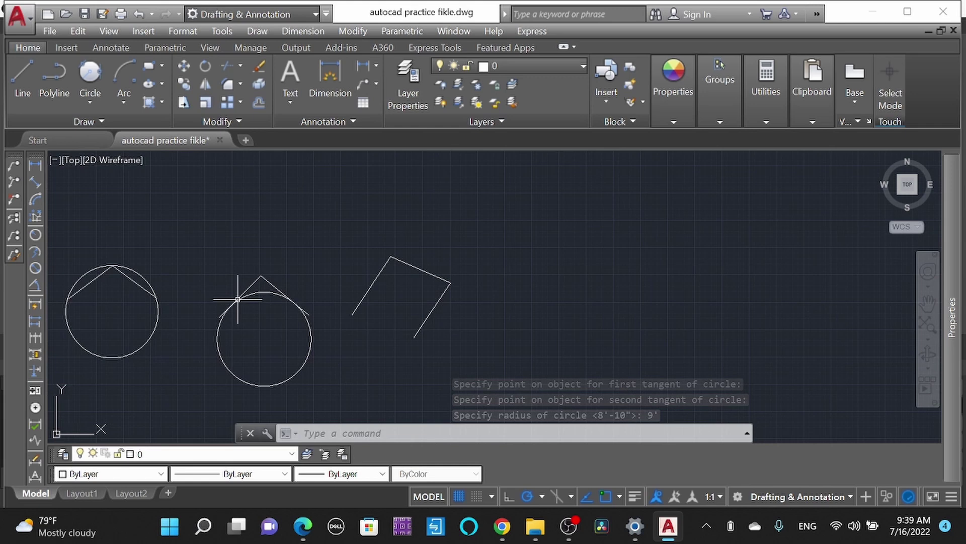
{"action": "scroll", "coordinate": [367, 293], "scroll_direction": "up", "scroll_amount": 2}
{"action": "scroll", "coordinate": [367, 293], "scroll_direction": "down", "scroll_amount": 3}
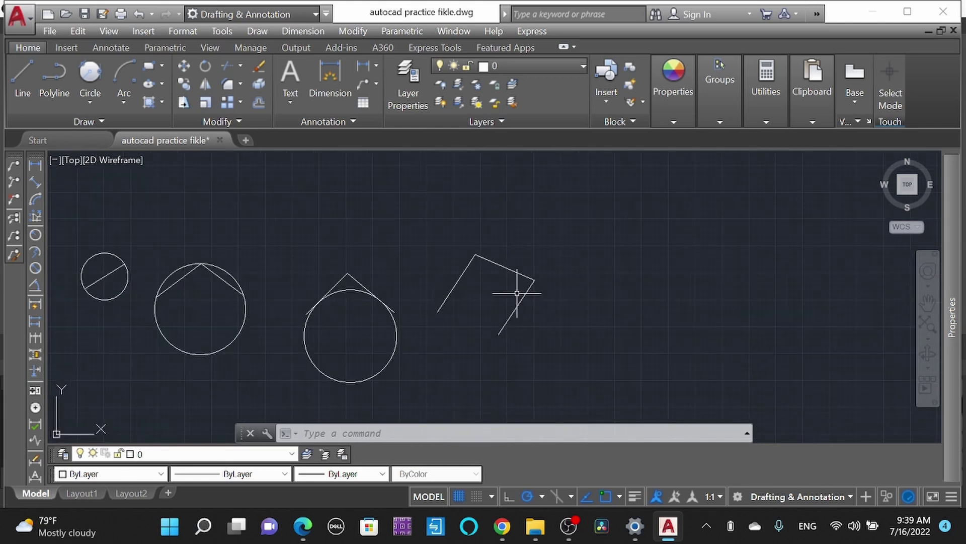
Inscribe a Tan, Tan, Tan circle touching the frame's left, upper-right and lower lines.
{"action": "left_click", "coordinate": [90, 104]}
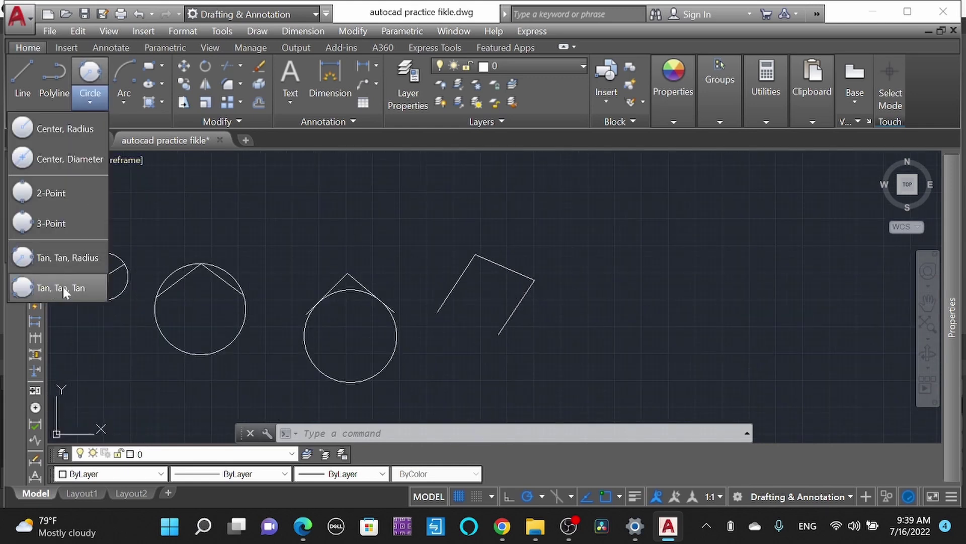
{"action": "left_click", "coordinate": [63, 287]}
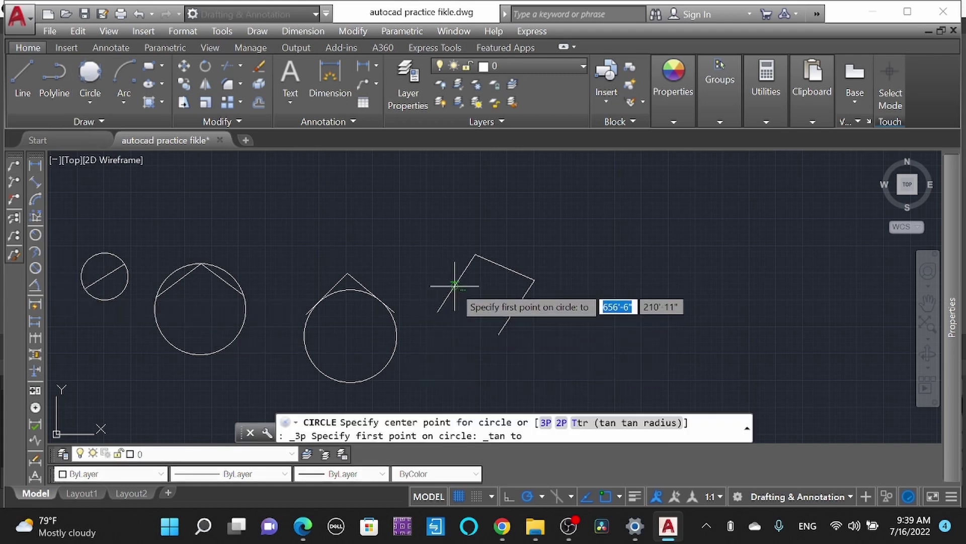
{"action": "left_click", "coordinate": [457, 286]}
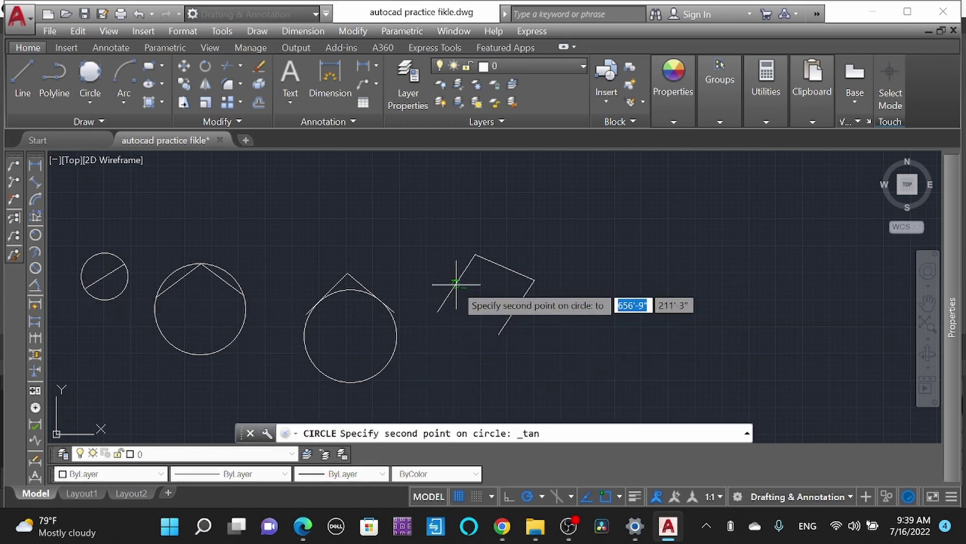
{"action": "left_click", "coordinate": [504, 269]}
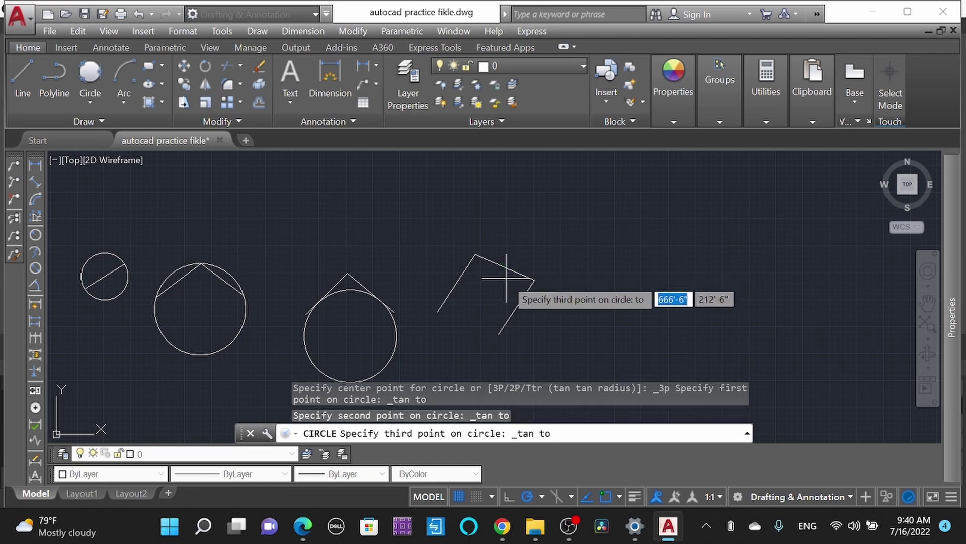
{"action": "left_click", "coordinate": [512, 313]}
{"action": "scroll", "coordinate": [529, 264], "scroll_direction": "up", "scroll_amount": 2}
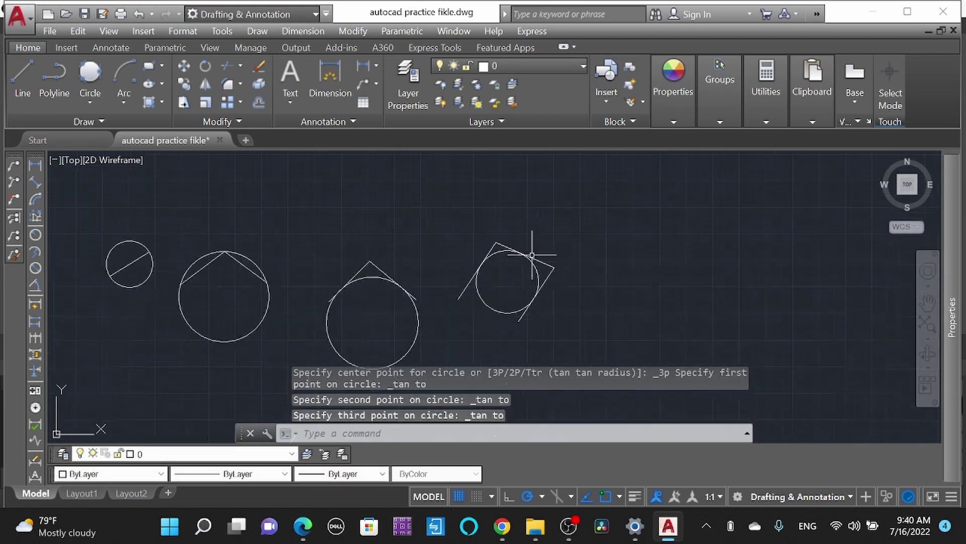
{"action": "scroll", "coordinate": [528, 260], "scroll_direction": "up", "scroll_amount": 3}
{"action": "scroll", "coordinate": [499, 273], "scroll_direction": "down", "scroll_amount": 2}
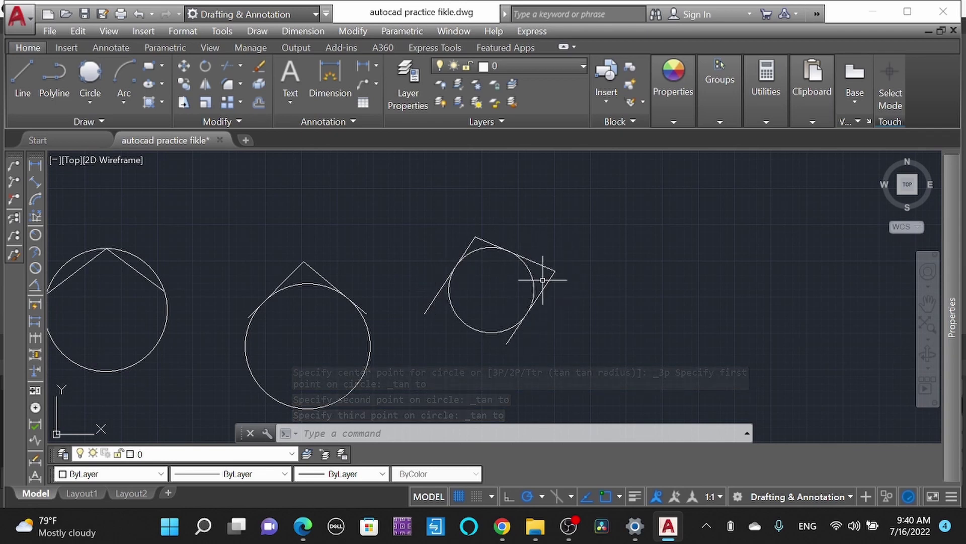
{"action": "left_click", "coordinate": [92, 104]}
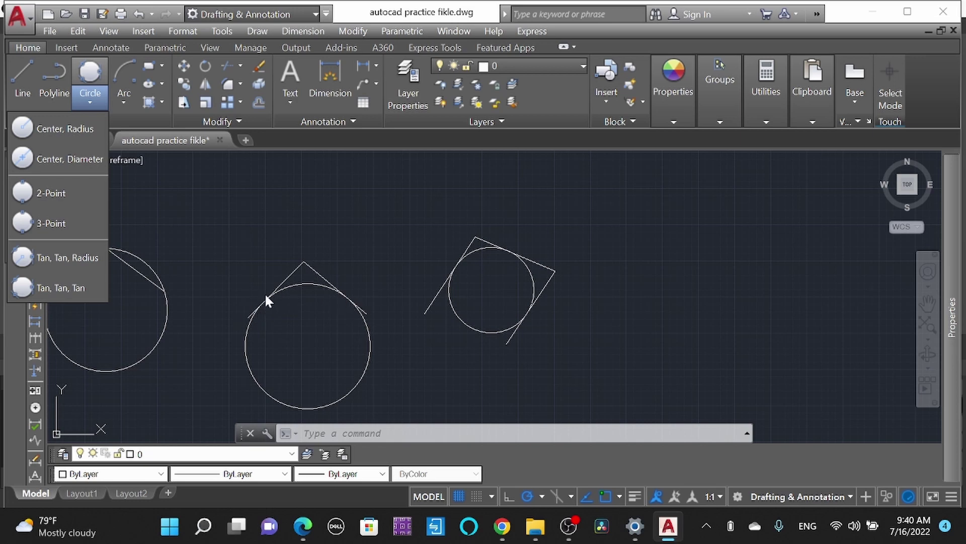
{"action": "scroll", "coordinate": [420, 325], "scroll_direction": "down", "scroll_amount": 3}
{"action": "scroll", "coordinate": [296, 276], "scroll_direction": "up", "scroll_amount": 2}
{"action": "scroll", "coordinate": [295, 287], "scroll_direction": "up", "scroll_amount": 1}
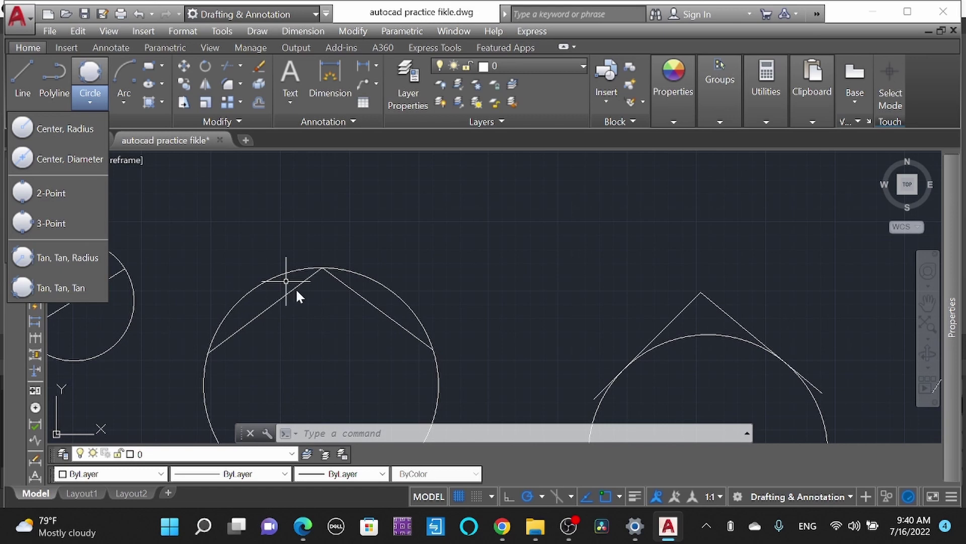
{"action": "scroll", "coordinate": [445, 259], "scroll_direction": "down", "scroll_amount": 1}
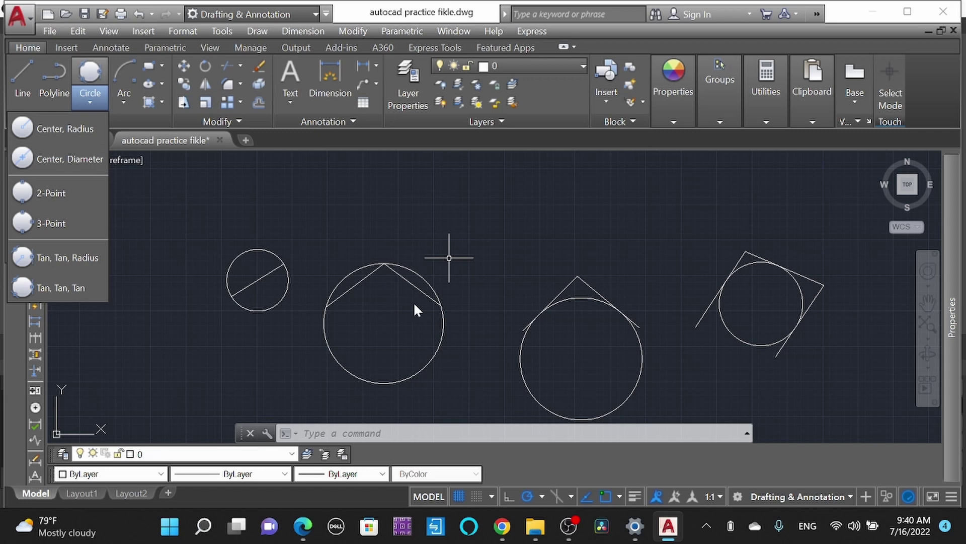
{"action": "scroll", "coordinate": [412, 301], "scroll_direction": "down", "scroll_amount": 3}
{"action": "scroll", "coordinate": [448, 374], "scroll_direction": "up", "scroll_amount": 2}
{"action": "scroll", "coordinate": [446, 371], "scroll_direction": "up", "scroll_amount": 1}
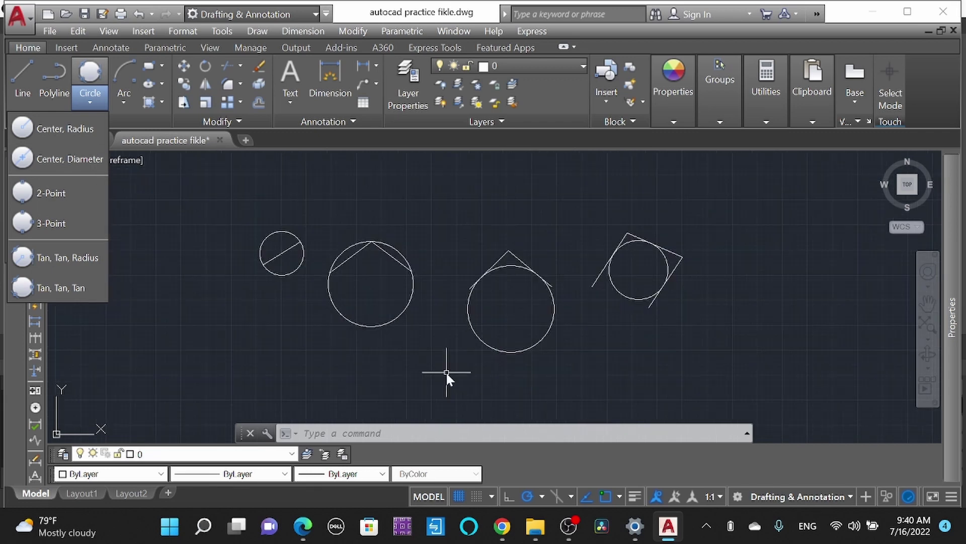